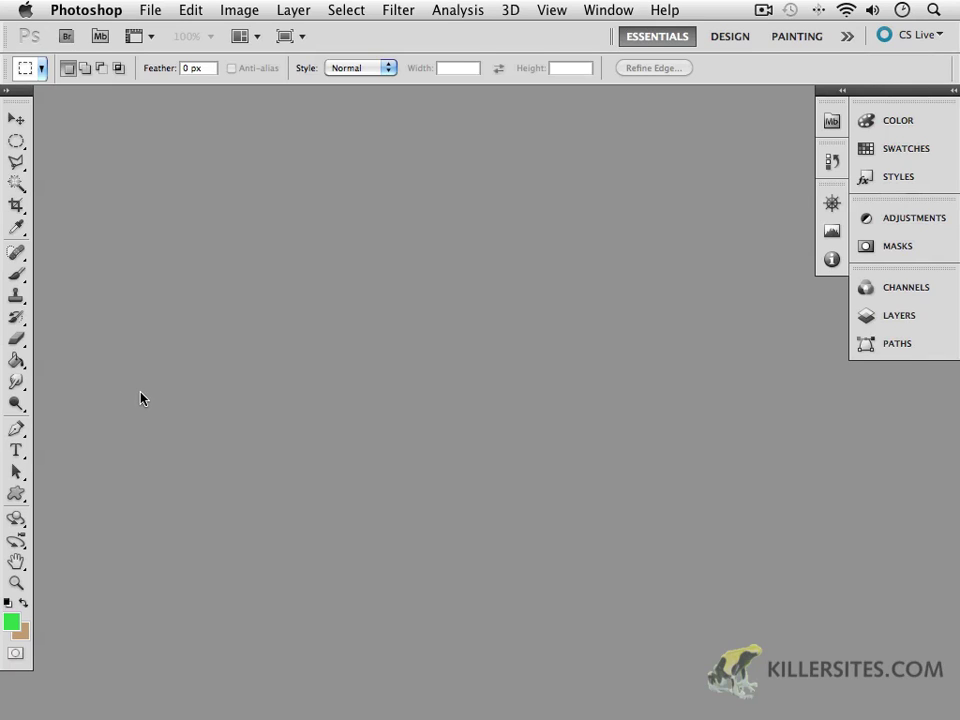
Create a new 800 x 600 px, 72 ppi white document (Untitled-1) from the Web preset
{"action": "left_click", "coordinate": [151, 12]}
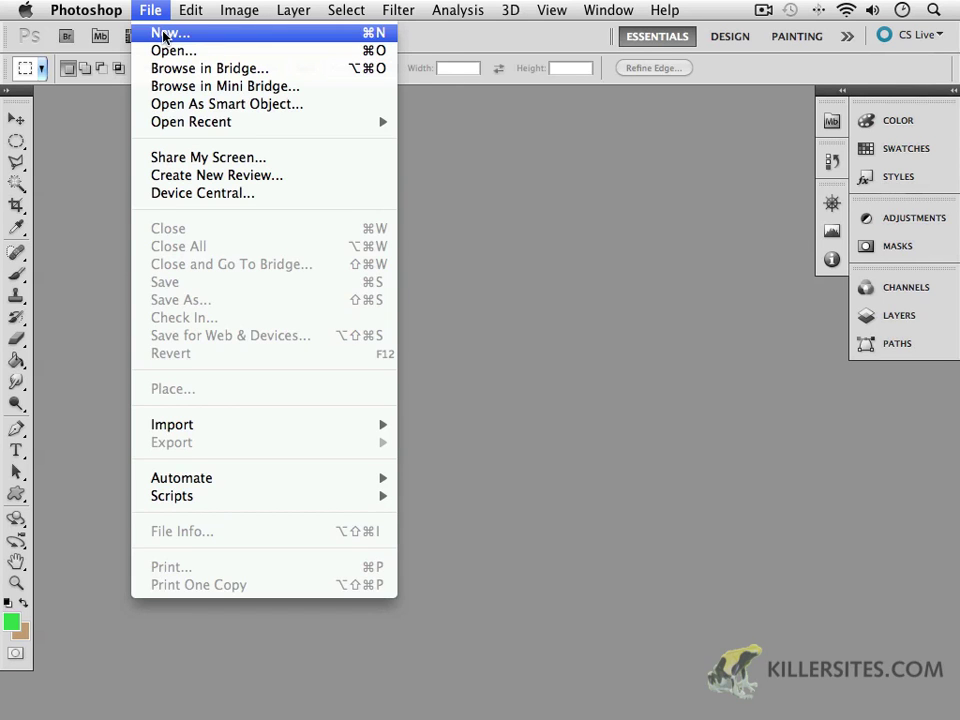
{"action": "left_click", "coordinate": [165, 35]}
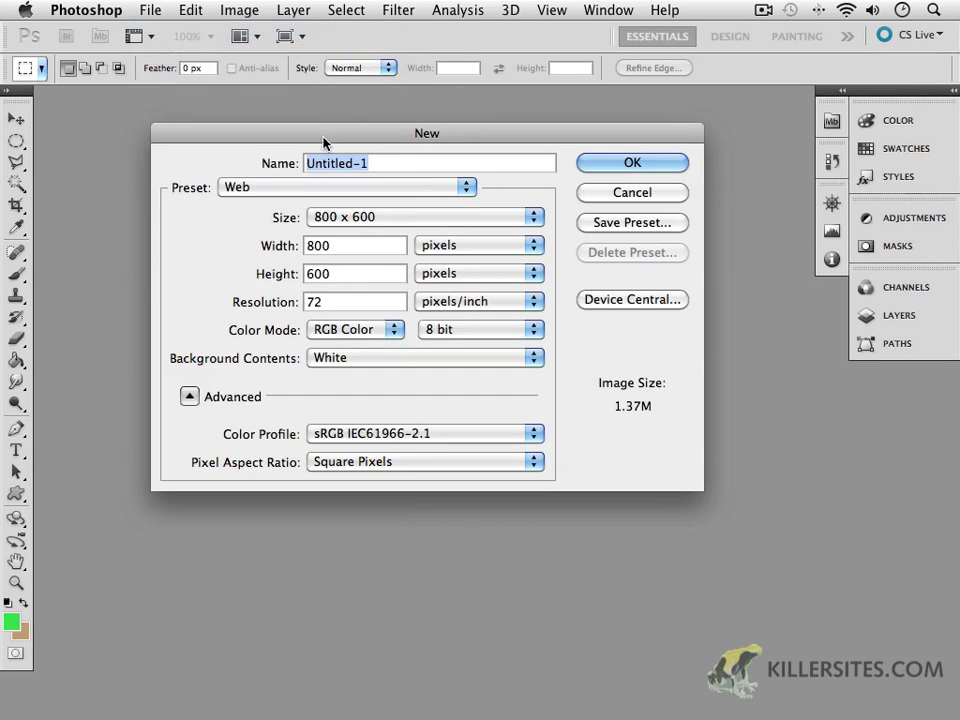
{"action": "left_click_drag", "start_coordinate": [323, 143], "coordinate": [251, 120]}
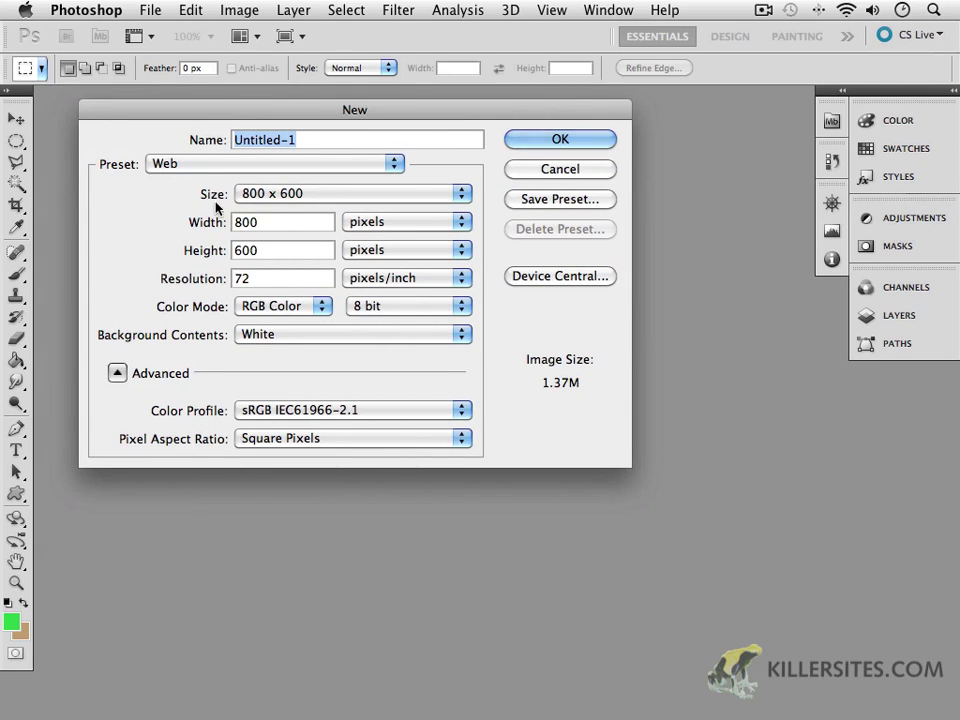
{"action": "left_click", "coordinate": [569, 142]}
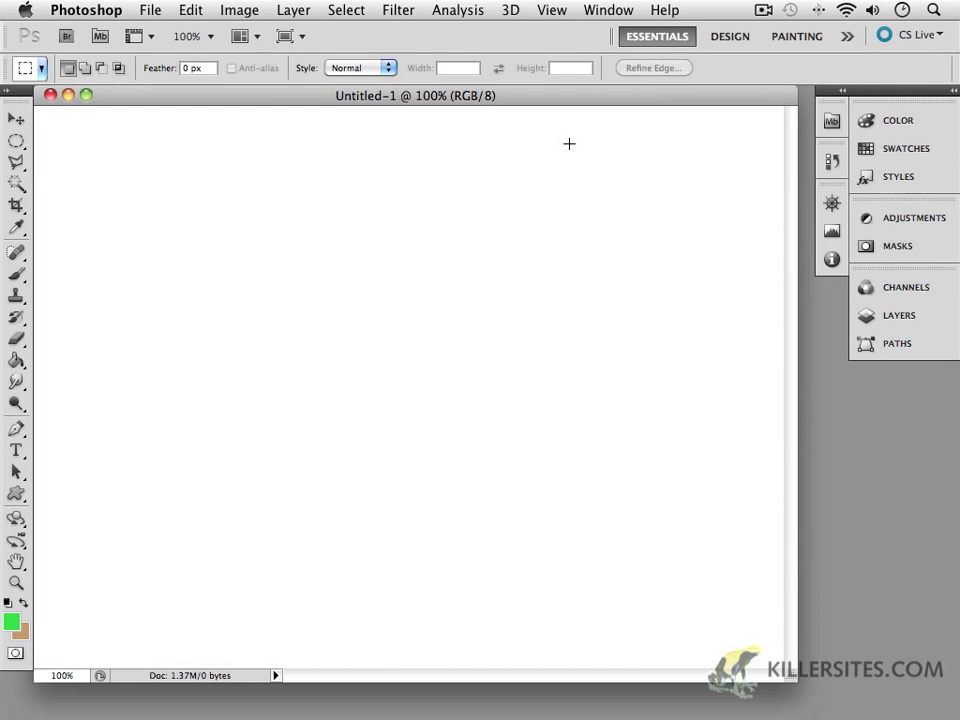
Activate the Type tool and browse the font family list toward Adobe Caslon Pro
{"action": "left_click", "coordinate": [17, 451]}
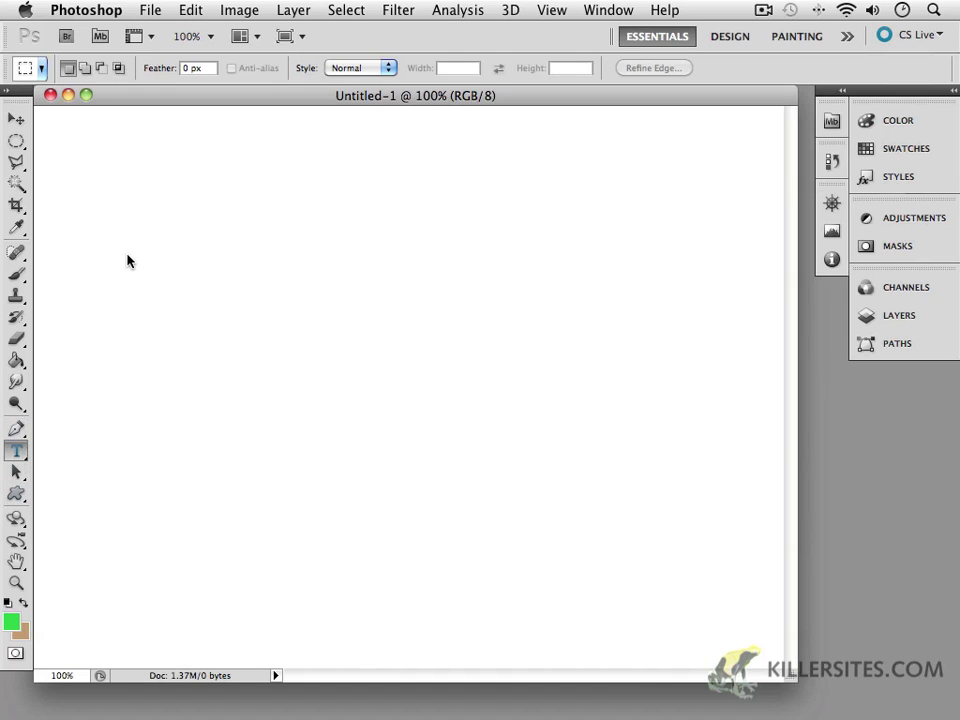
{"action": "left_click", "coordinate": [18, 455]}
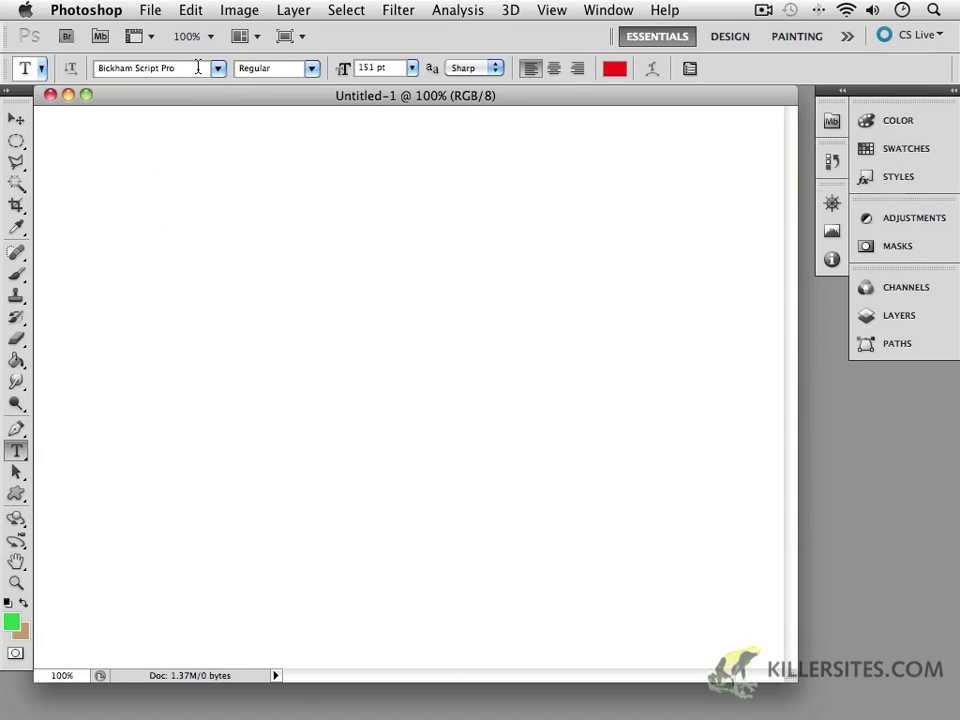
{"action": "left_click", "coordinate": [199, 67]}
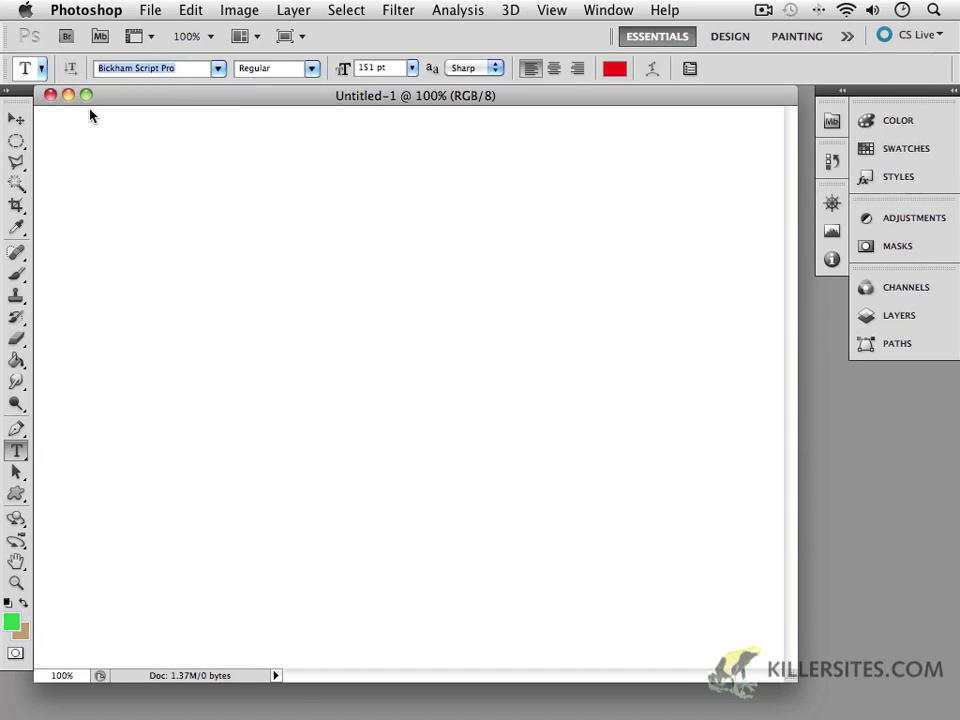
{"action": "type", "text": "Monotype Corsiva"}
{"action": "left_click", "coordinate": [217, 69]}
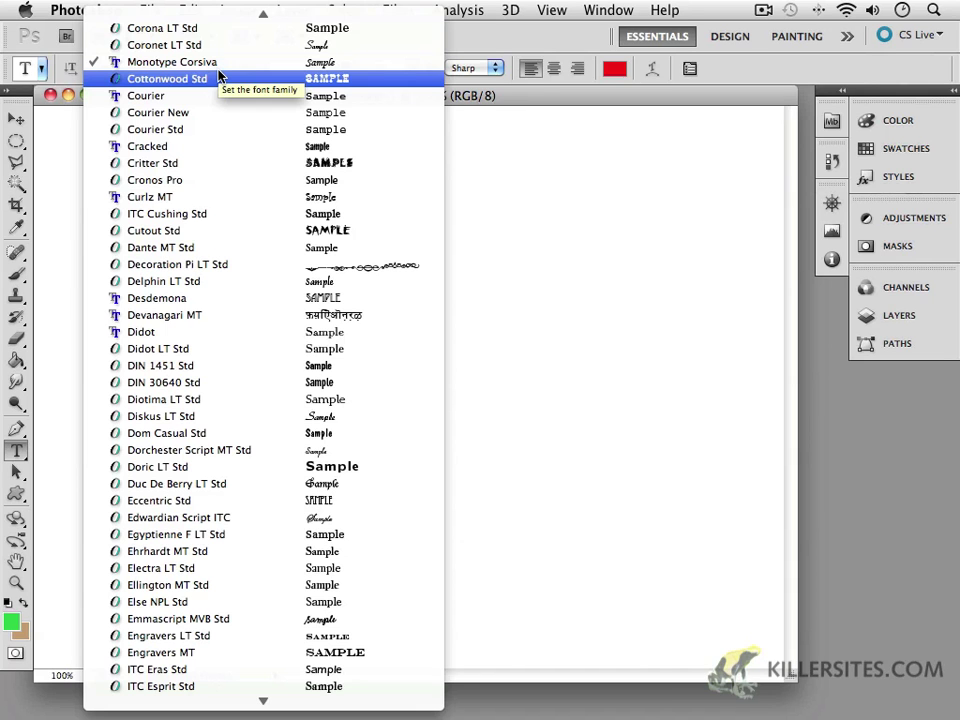
{"action": "left_click", "coordinate": [63, 85]}
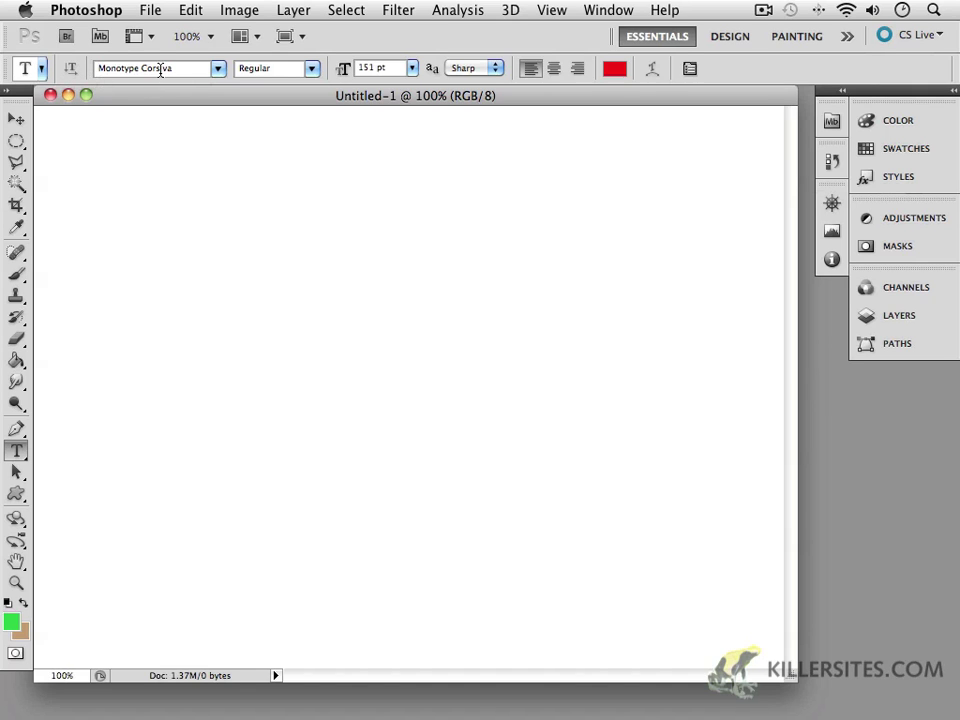
{"action": "left_click", "coordinate": [215, 70]}
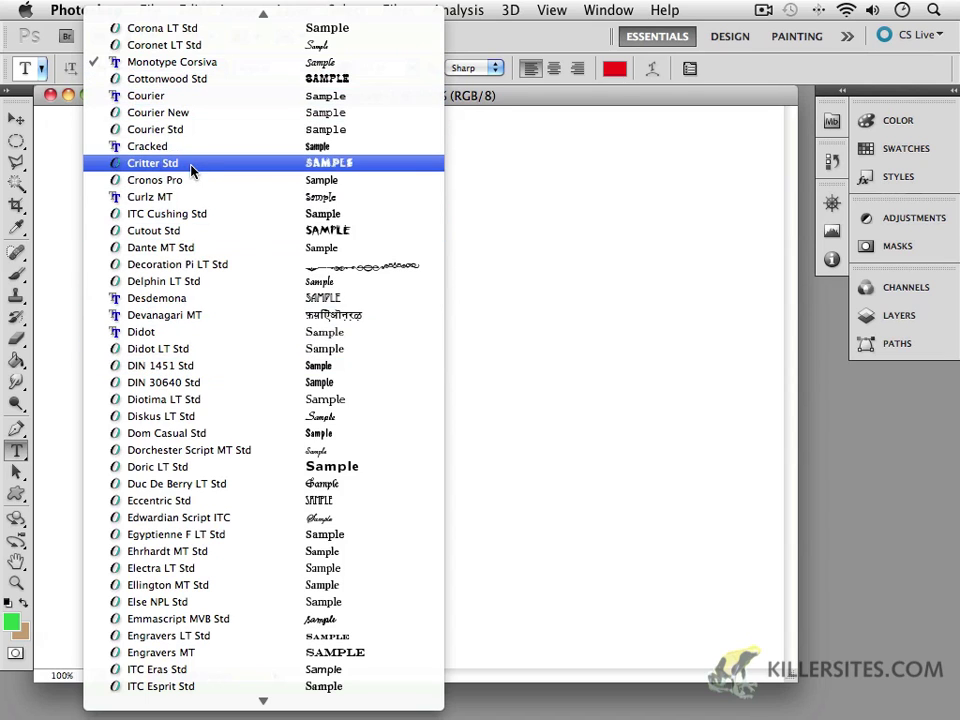
{"action": "scroll", "coordinate": [190, 150], "scroll_direction": "up", "scroll_amount": 4}
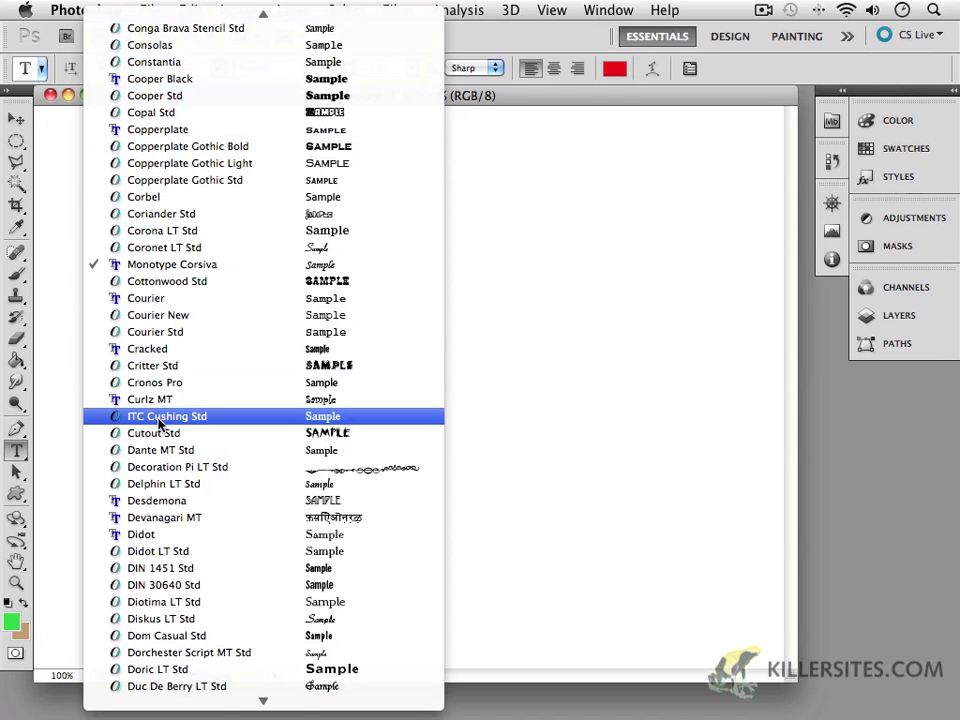
{"action": "mouse_move", "coordinate": [183, 5]}
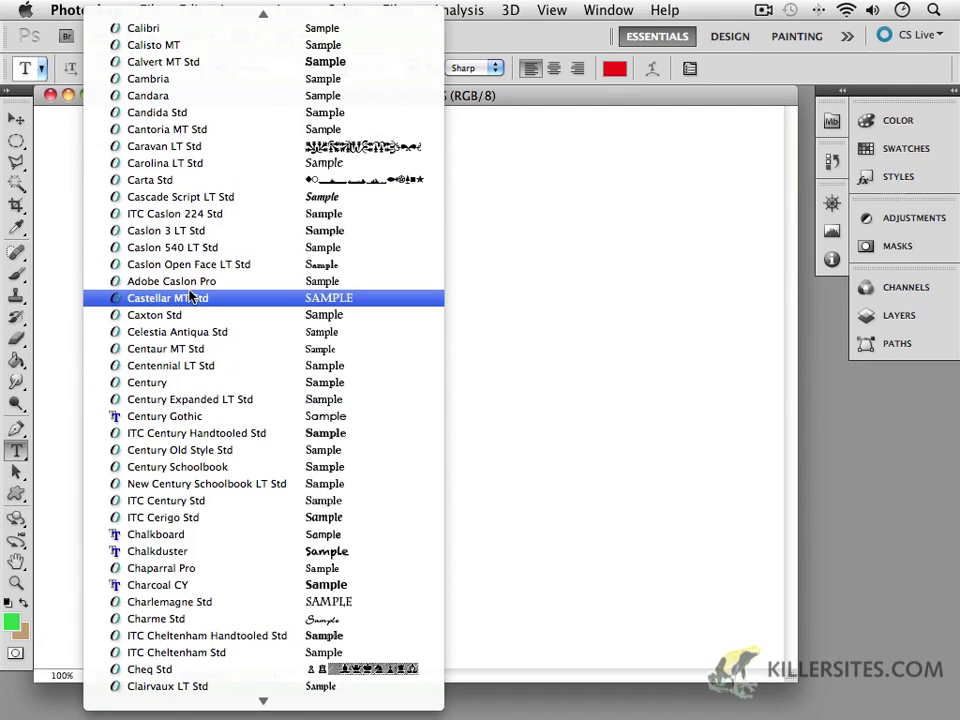
Choose Adobe Caslon Pro Regular at 12 pt, then scrub the size up to 34.01 pt
{"action": "left_click", "coordinate": [178, 288]}
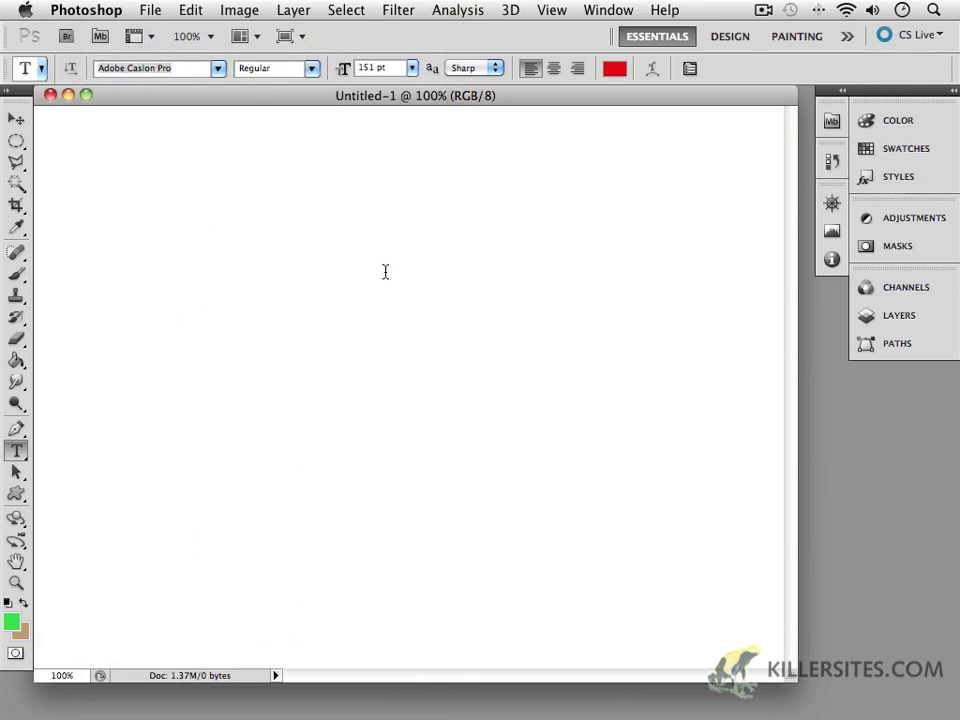
{"action": "left_click", "coordinate": [265, 68]}
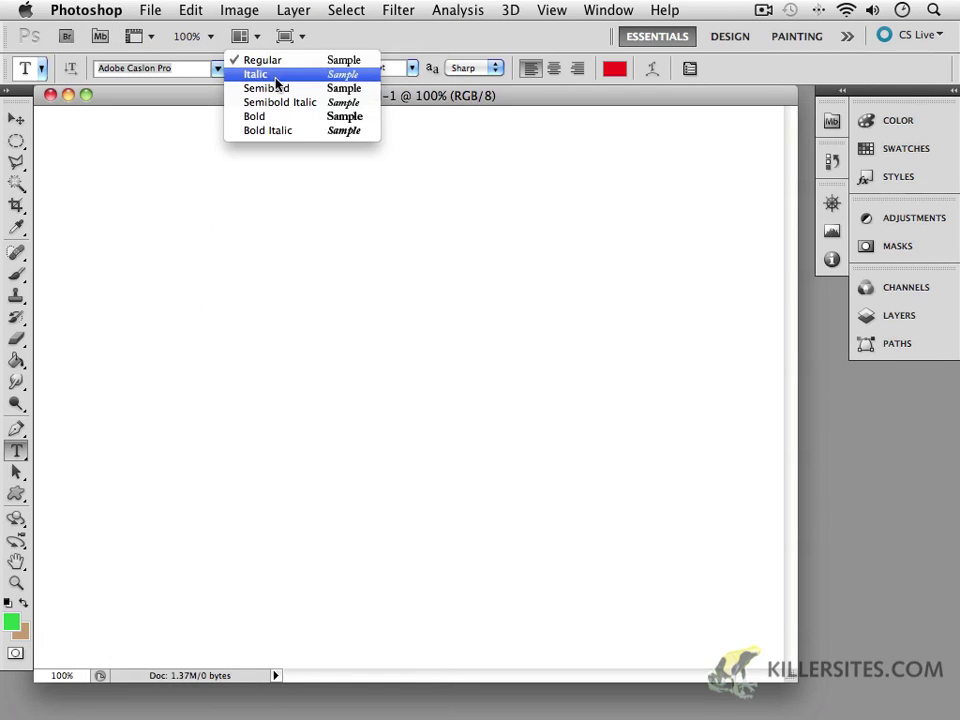
{"action": "left_click", "coordinate": [276, 61]}
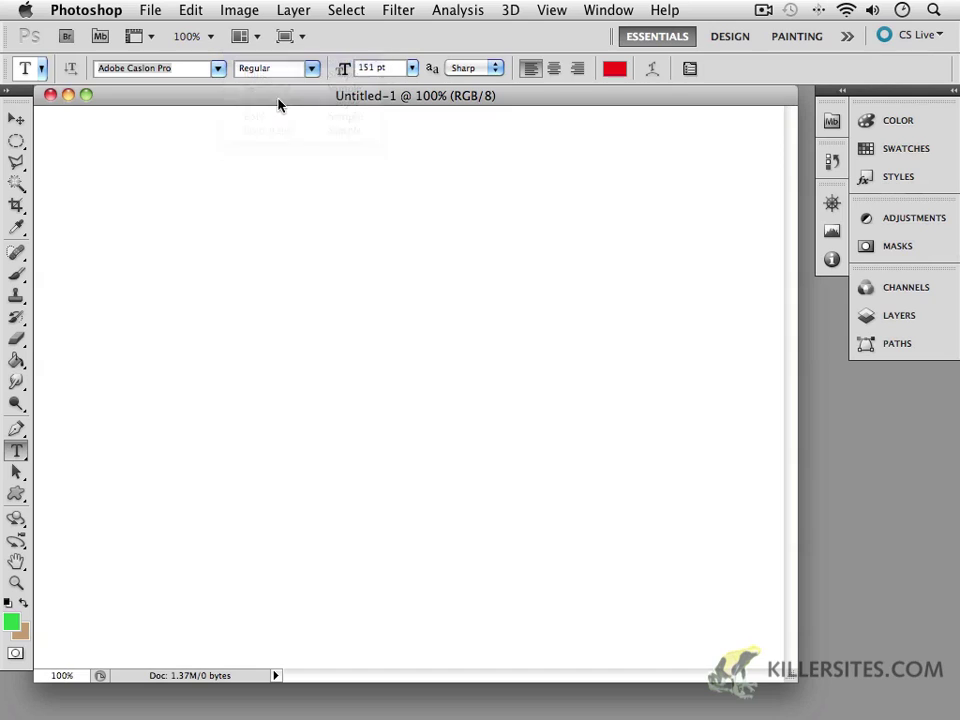
{"action": "left_click", "coordinate": [412, 68]}
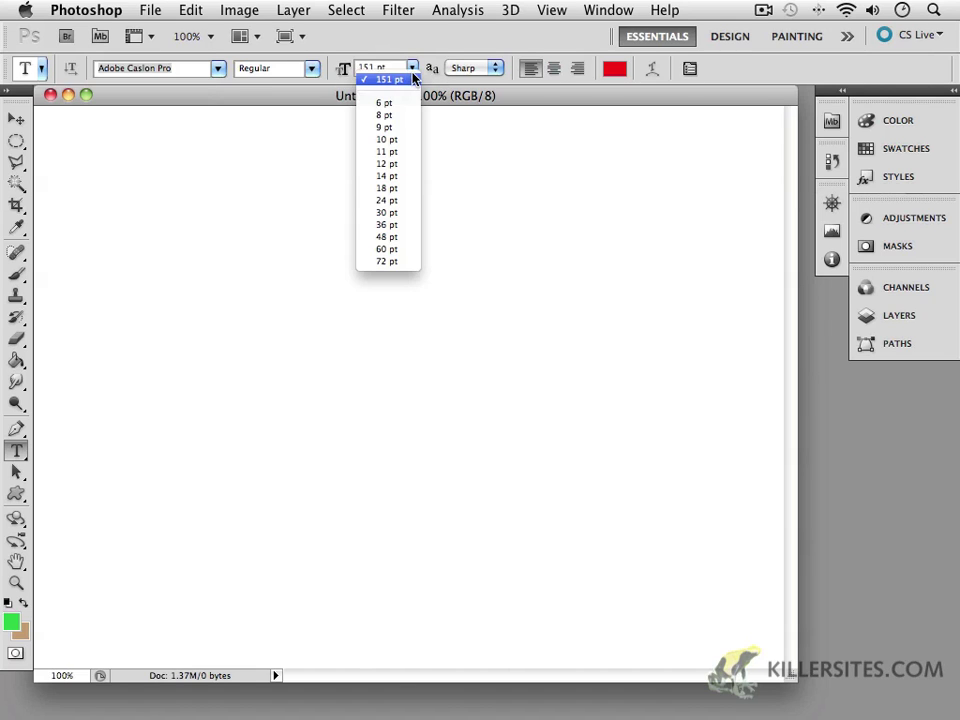
{"action": "left_click", "coordinate": [394, 168]}
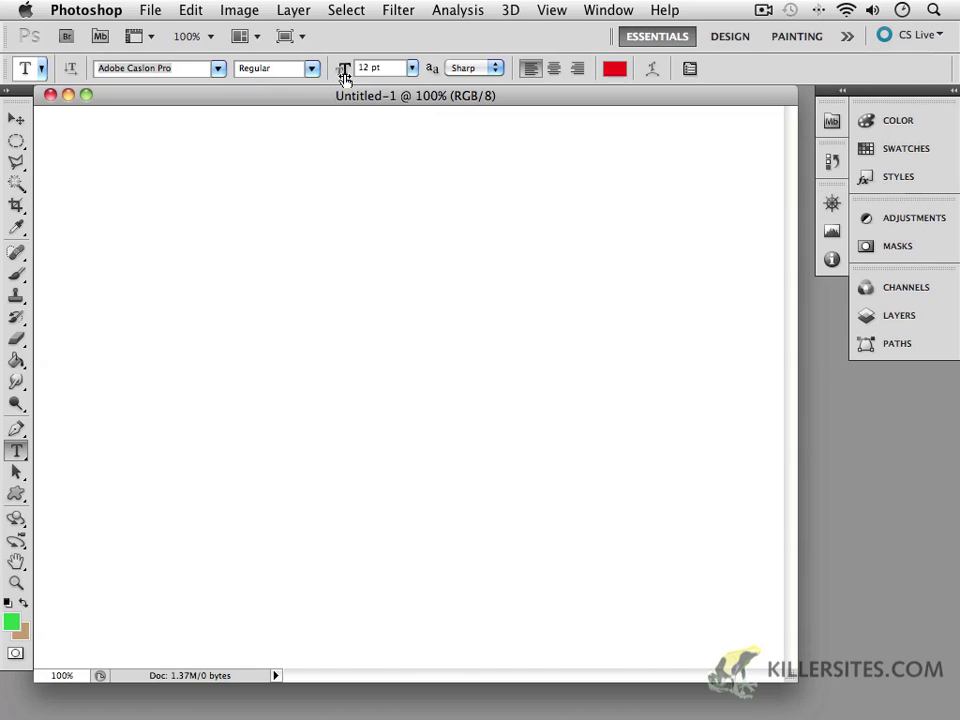
{"action": "mouse_move", "coordinate": [351, 75]}
{"action": "left_mouse_down"}
{"action": "mouse_move", "coordinate": [375, 81]}
{"action": "mouse_move", "coordinate": [317, 79]}
{"action": "mouse_move", "coordinate": [358, 84]}
{"action": "mouse_move", "coordinate": [348, 80]}
{"action": "left_mouse_up"}
Change the text colour from red to black (000000) in the colour picker
{"action": "left_click", "coordinate": [613, 76]}
{"action": "left_click_drag", "start_coordinate": [311, 439], "coordinate": [118, 610]}
{"action": "left_click", "coordinate": [558, 361]}
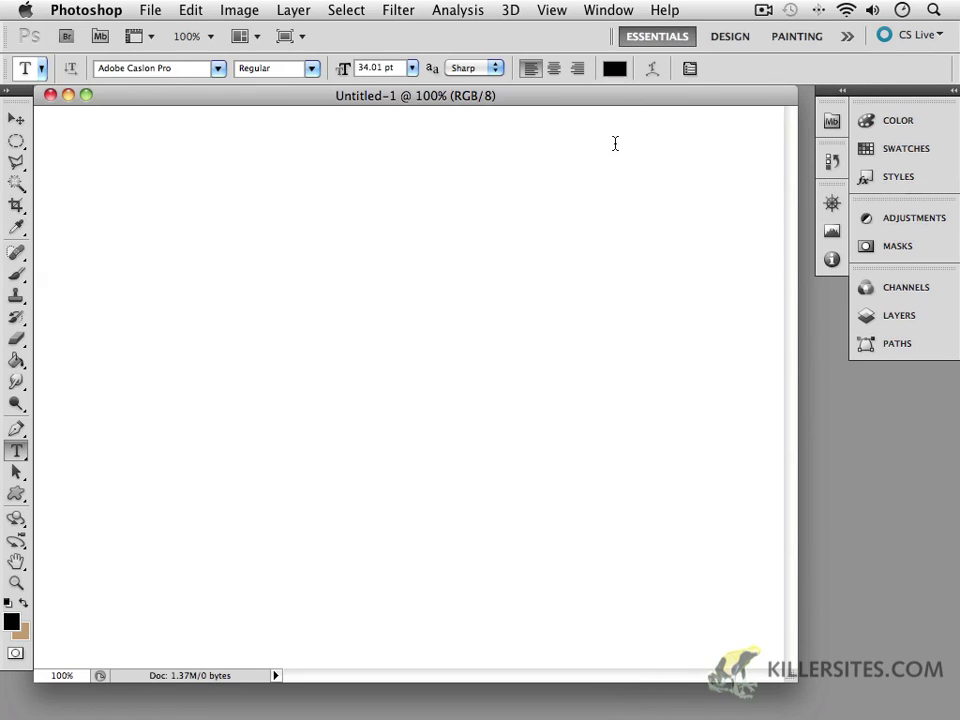
Open the Character panel and dock it with the right-side panels
{"action": "left_click", "coordinate": [689, 70]}
{"action": "left_click_drag", "start_coordinate": [707, 133], "coordinate": [339, 158]}
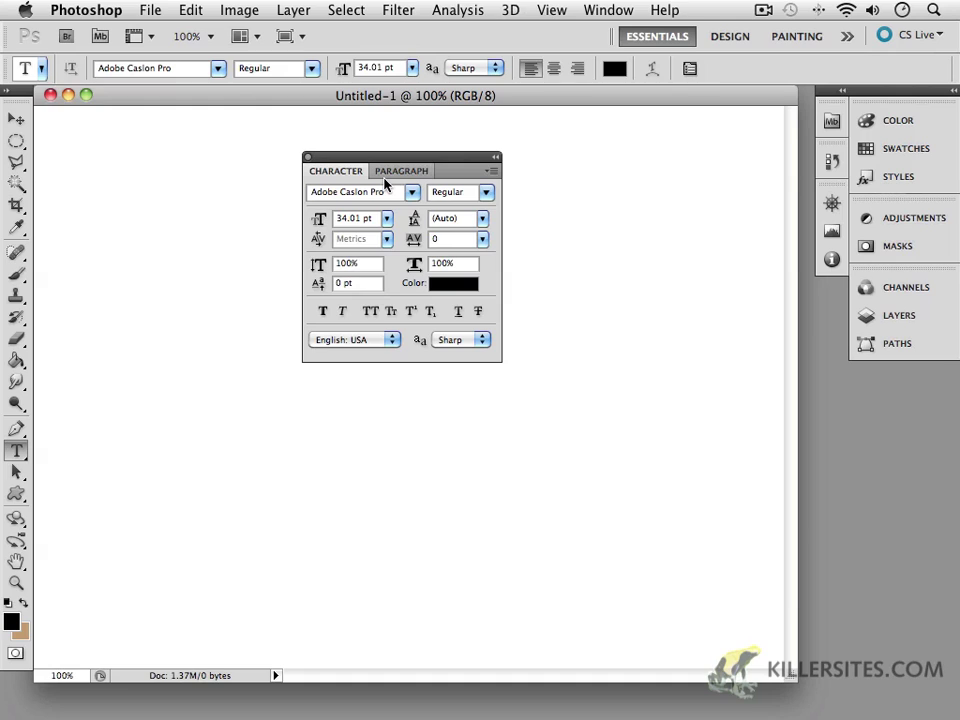
{"action": "left_click", "coordinate": [308, 157]}
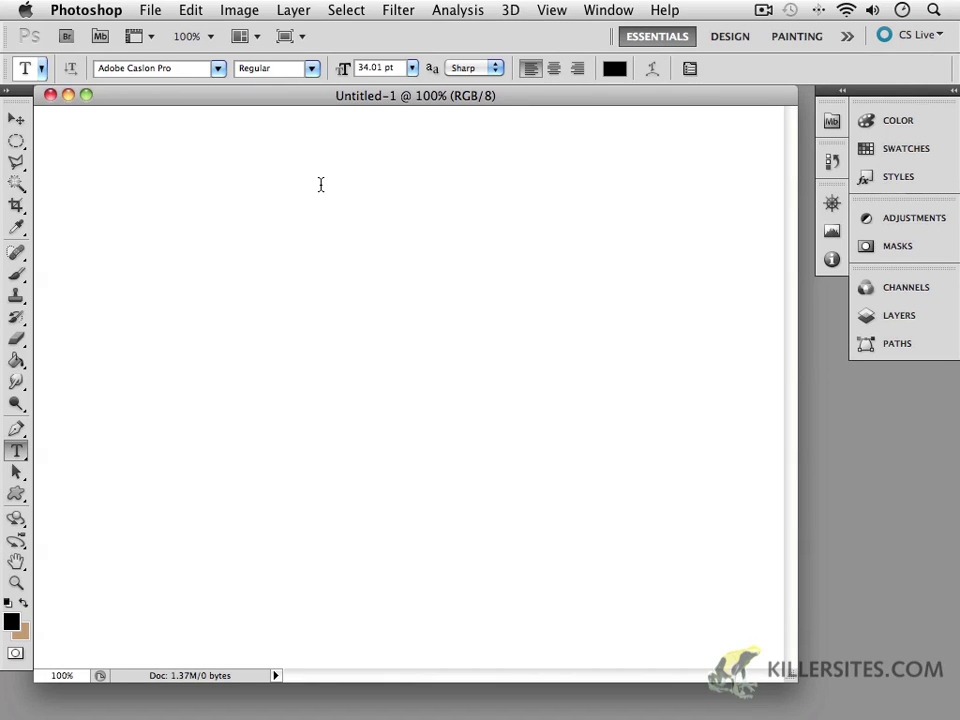
{"action": "left_click", "coordinate": [690, 68]}
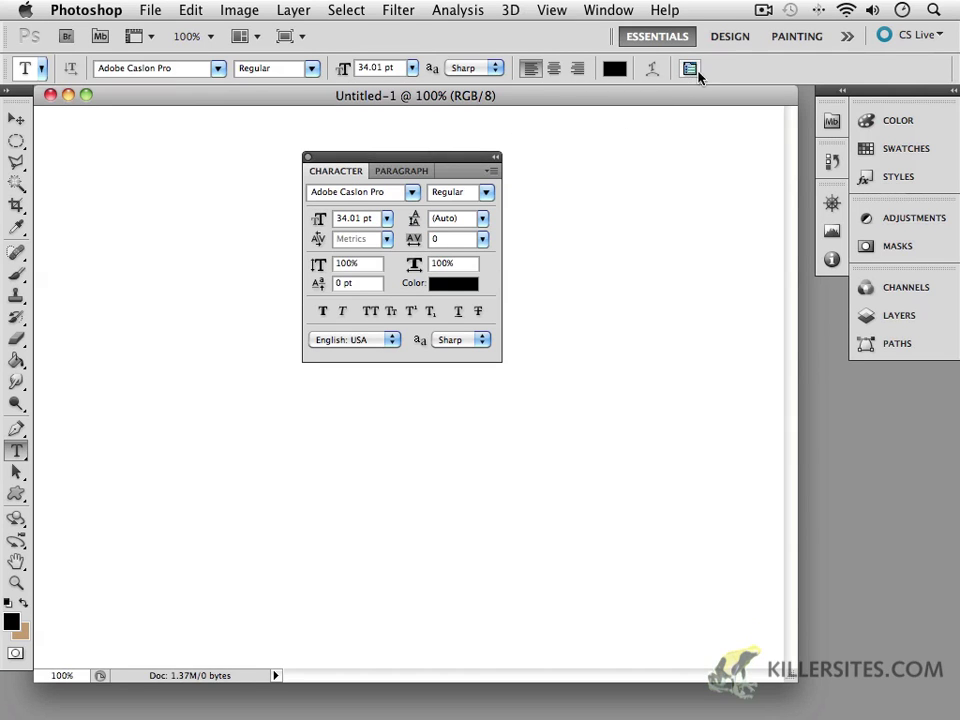
{"action": "left_click", "coordinate": [598, 14]}
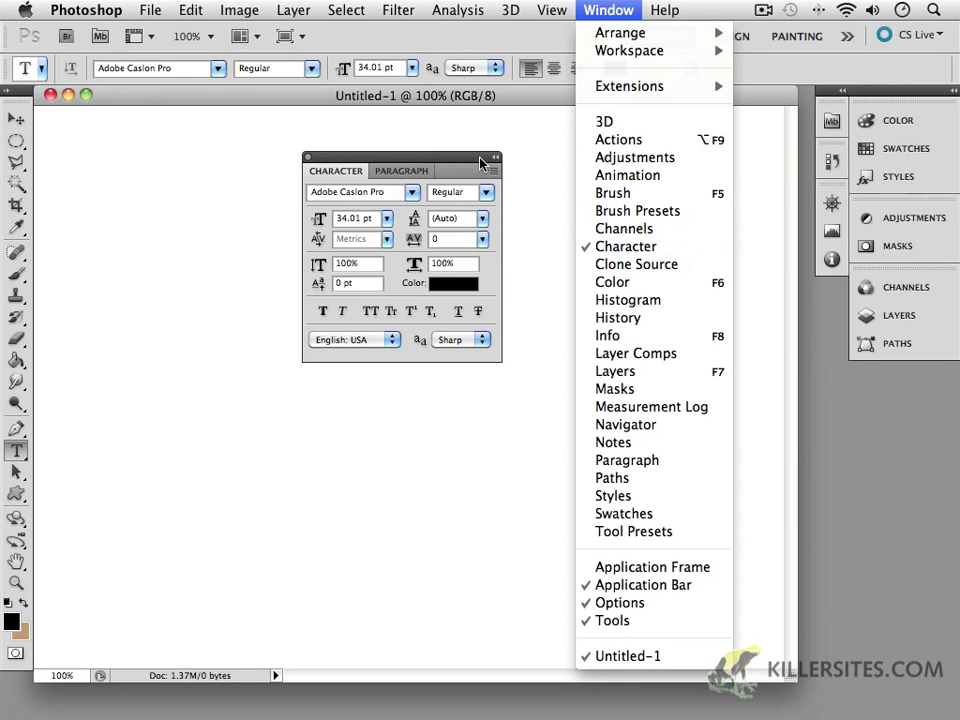
{"action": "left_click", "coordinate": [456, 167]}
{"action": "left_click_drag", "start_coordinate": [396, 163], "coordinate": [832, 302]}
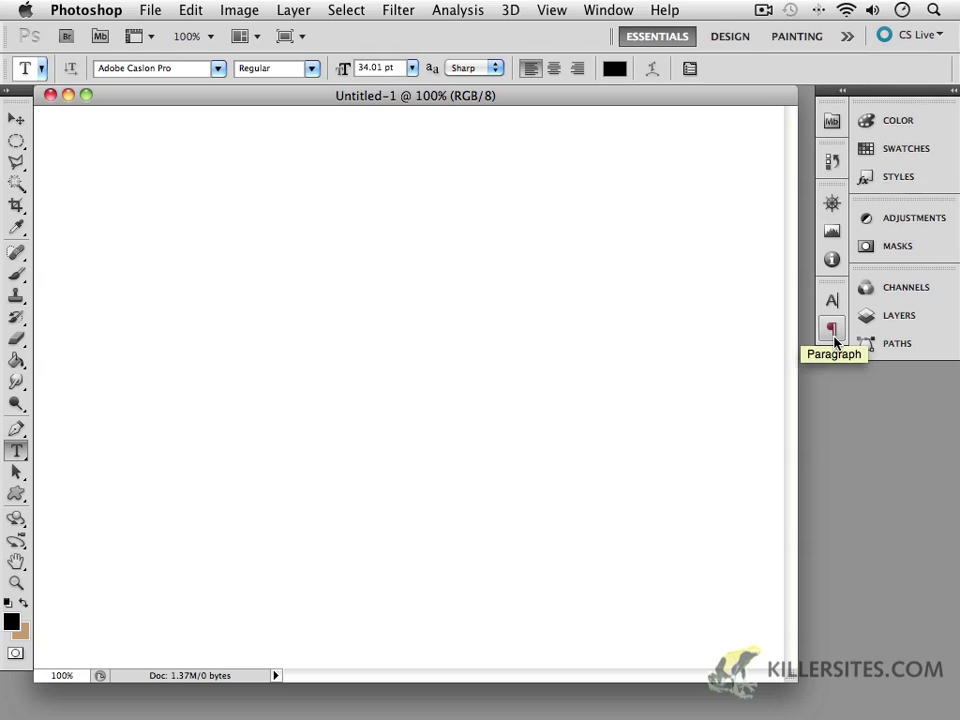
{"action": "left_click", "coordinate": [831, 302]}
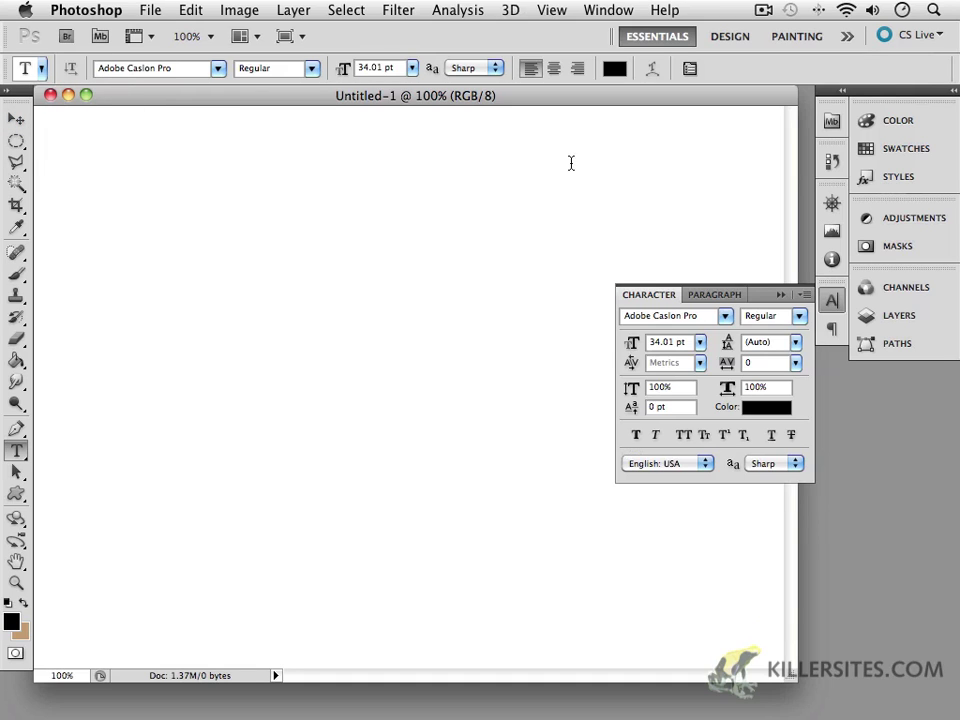
Collapse the docked Character panel down to its icon
{"action": "right_click", "coordinate": [785, 302]}
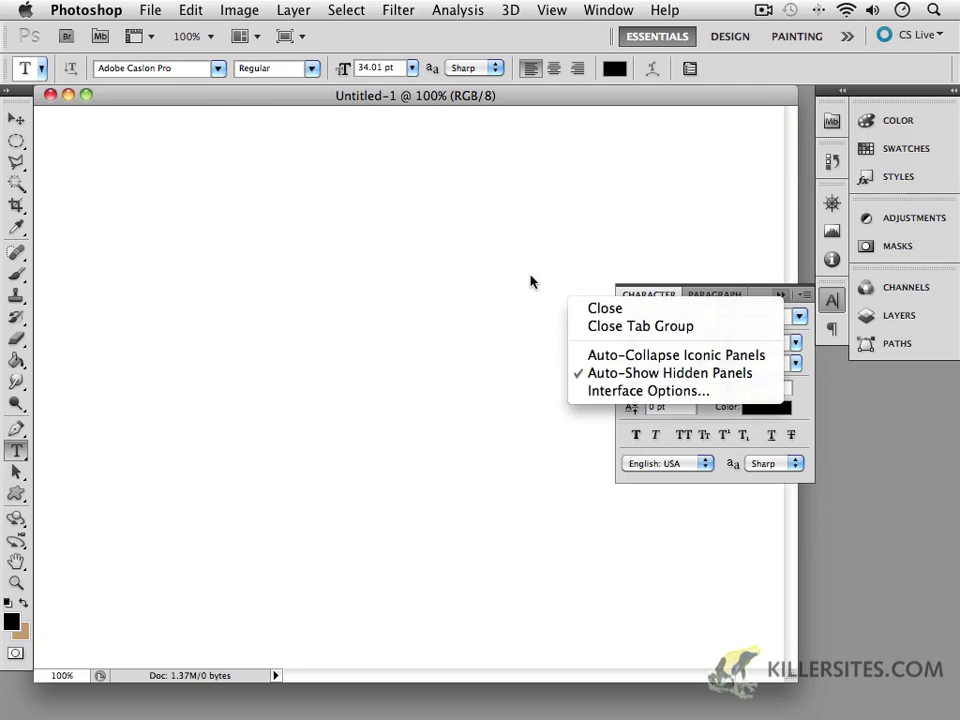
{"action": "left_click", "coordinate": [785, 300]}
{"action": "left_click", "coordinate": [783, 297]}
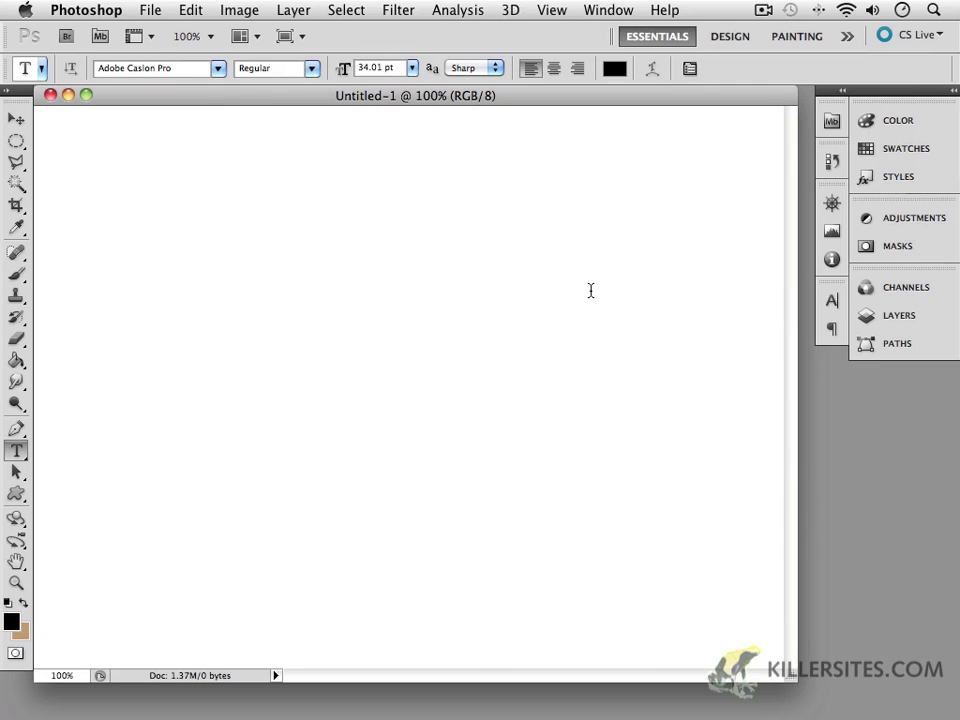
At the canvas top-left, set 36 pt and type 'type something here'
{"action": "left_click", "coordinate": [103, 206]}
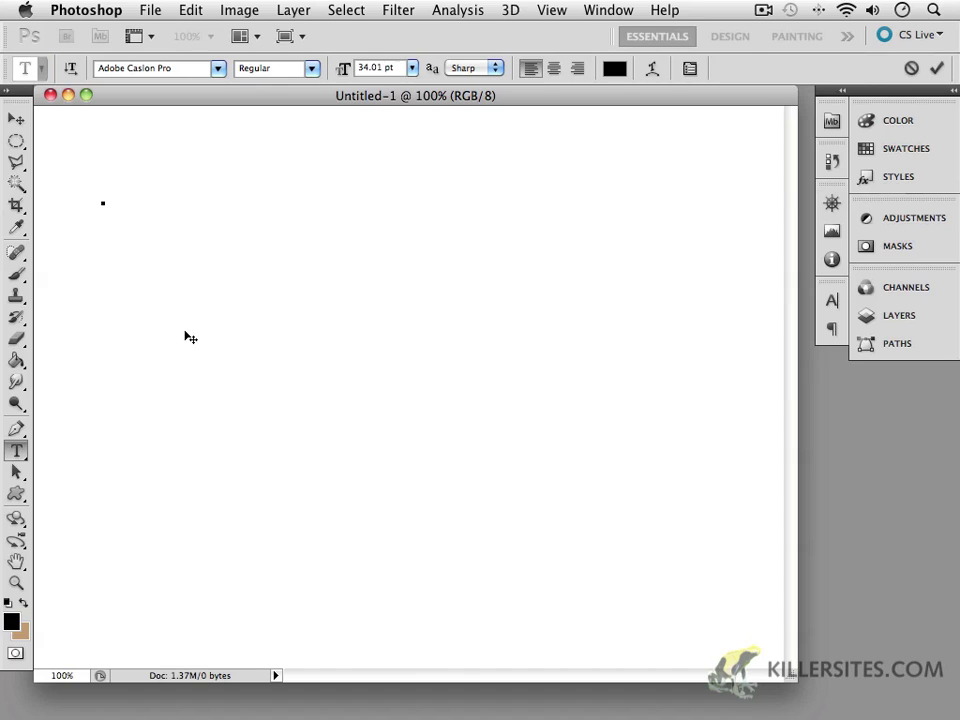
{"action": "left_click", "coordinate": [410, 67]}
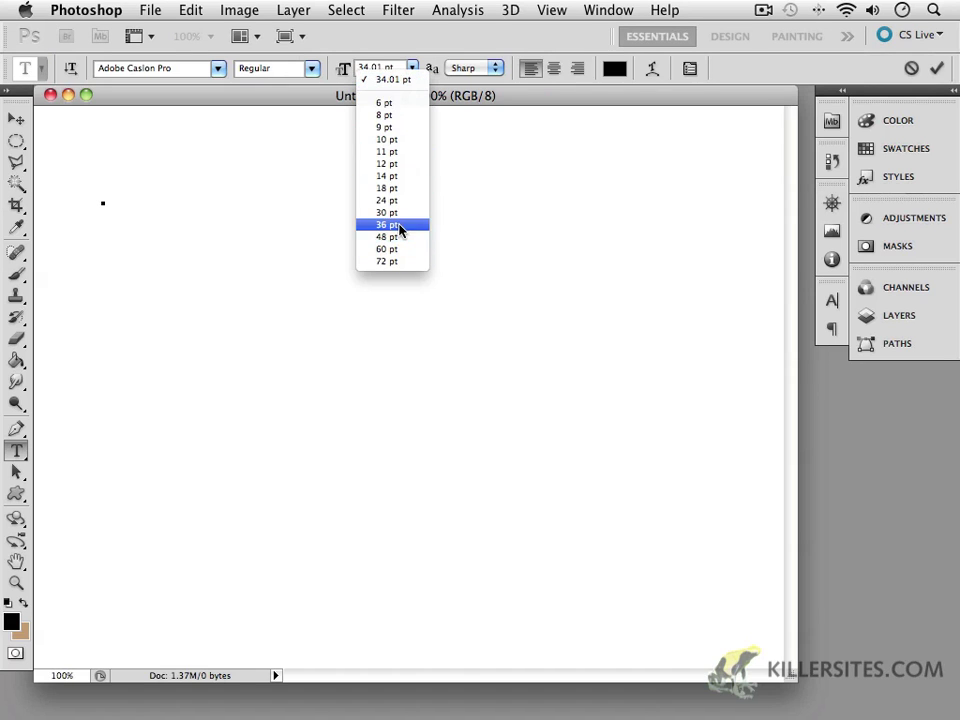
{"action": "left_click", "coordinate": [350, 240]}
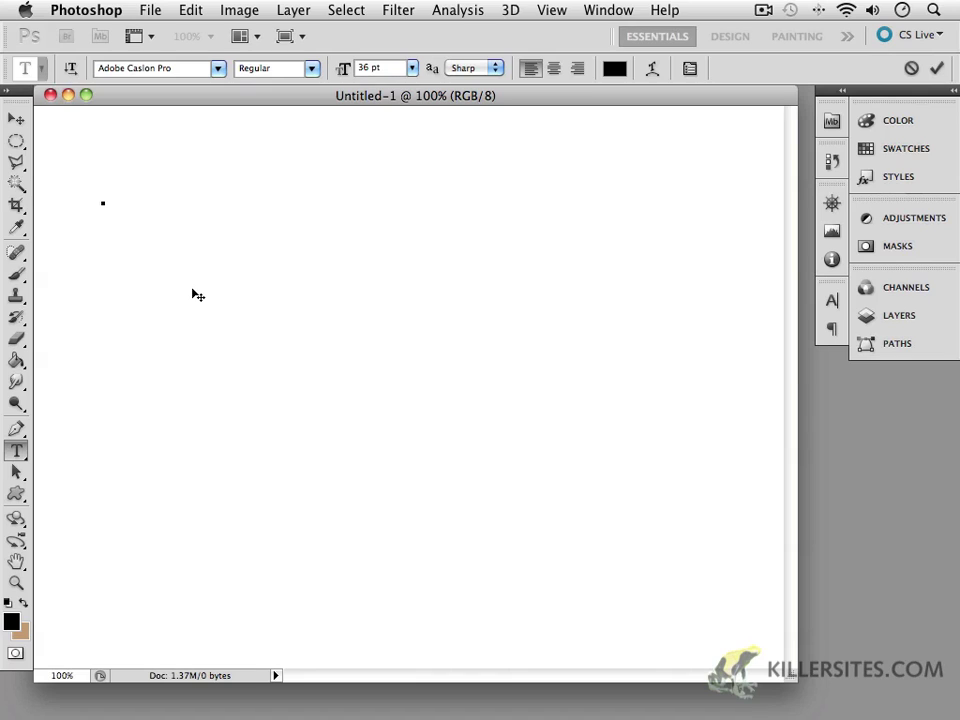
{"action": "type", "text": "type so"}
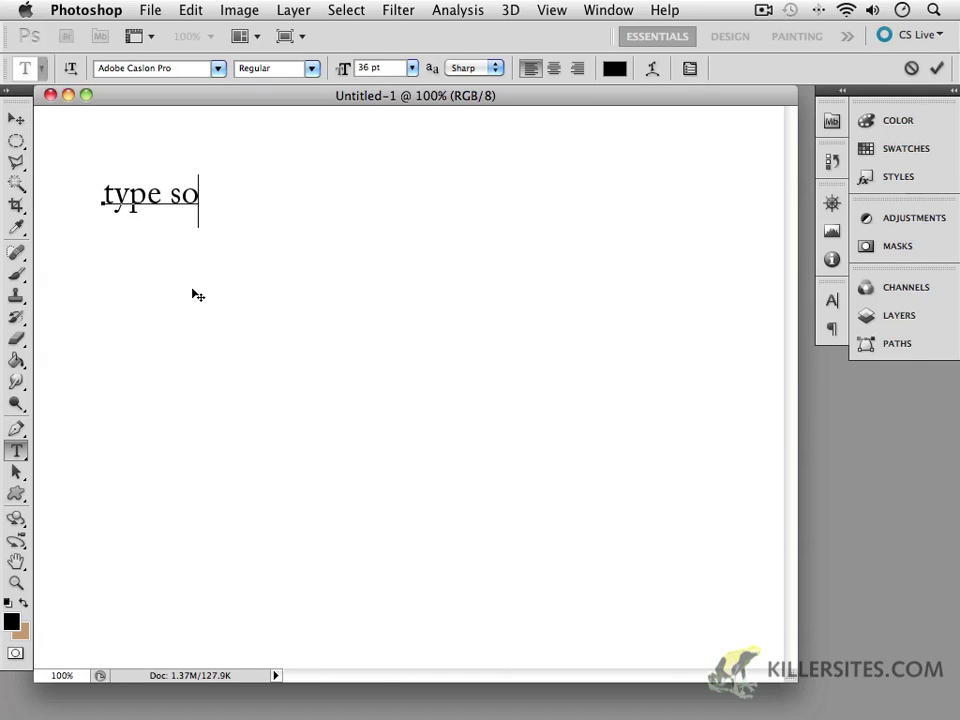
{"action": "type", "text": "mething"}
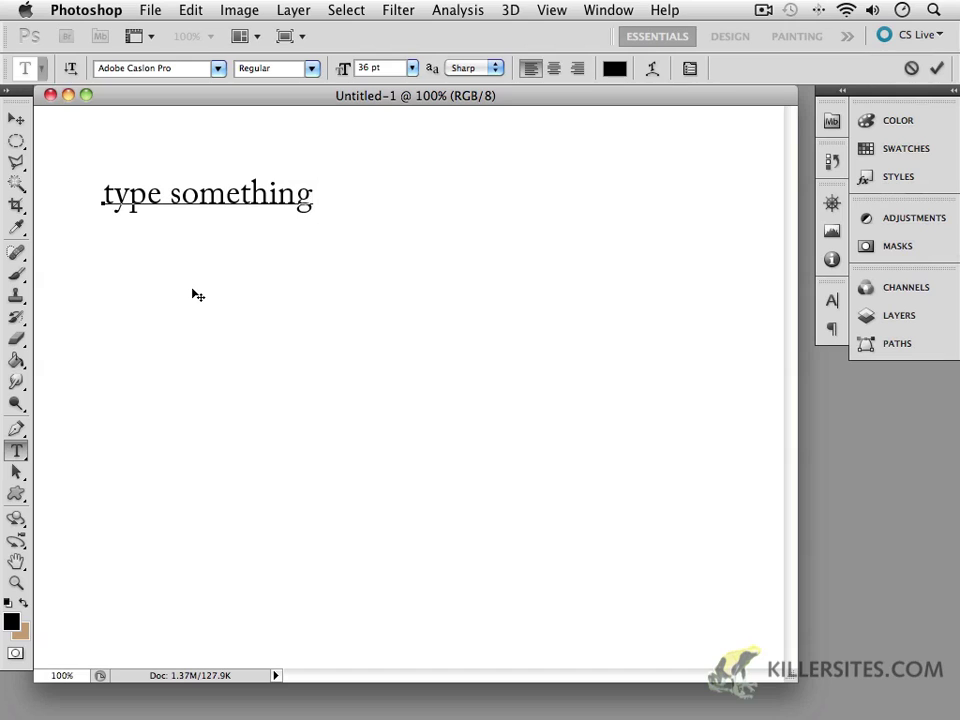
{"action": "type", "text": " here"}
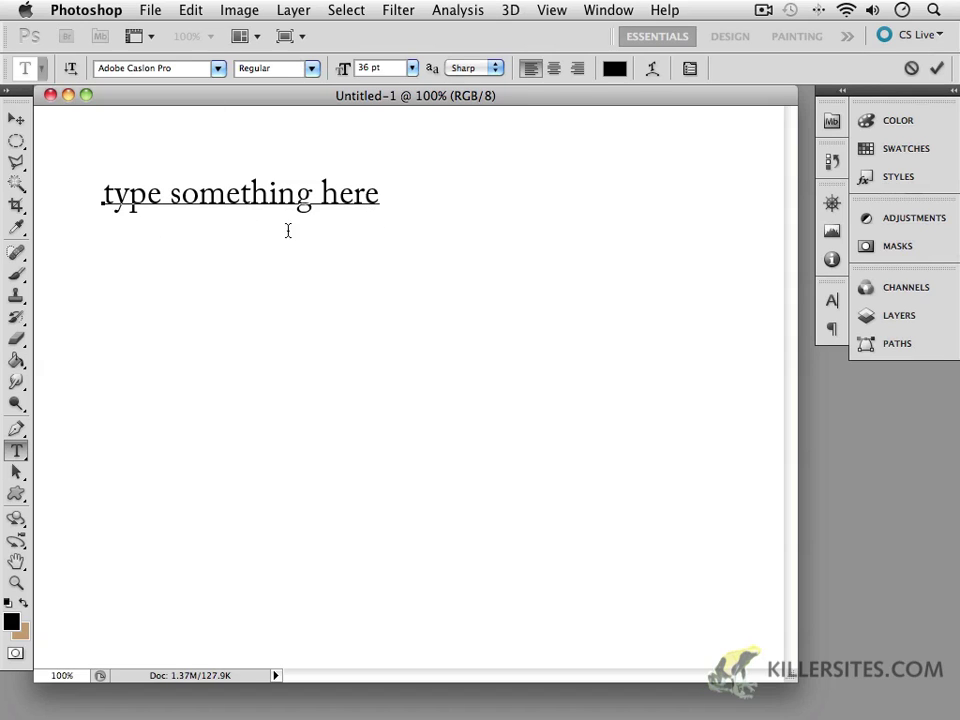
Erase the stray gibberish after the line and select the whole line
{"action": "type", "text": "djygv ksdygfjskdfg sdfg sdg"}
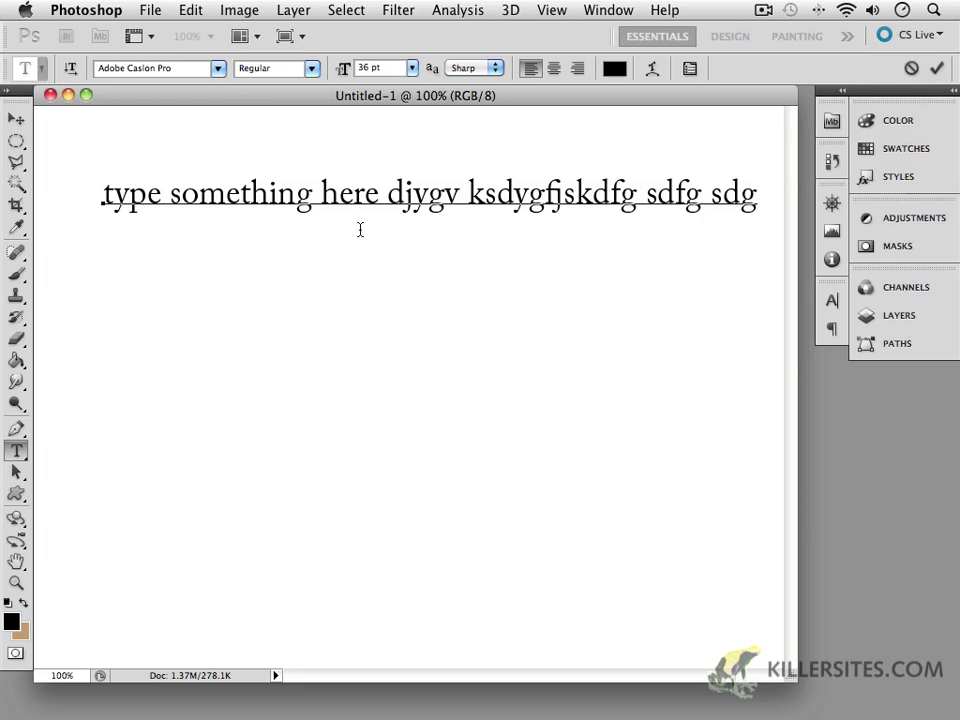
{"action": "key", "text": "BackSpace"}
{"action": "key", "text": "BackSpace"}
{"action": "key", "text": "BackSpace"}
{"action": "key", "text": "BackSpace"}
{"action": "key", "text": "BackSpace"}
{"action": "key", "text": "BackSpace"}
{"action": "key", "text": "BackSpace"}
{"action": "key", "text": "BackSpace"}
{"action": "key", "text": "BackSpace"}
{"action": "key", "text": "BackSpace"}
{"action": "key", "text": "BackSpace"}
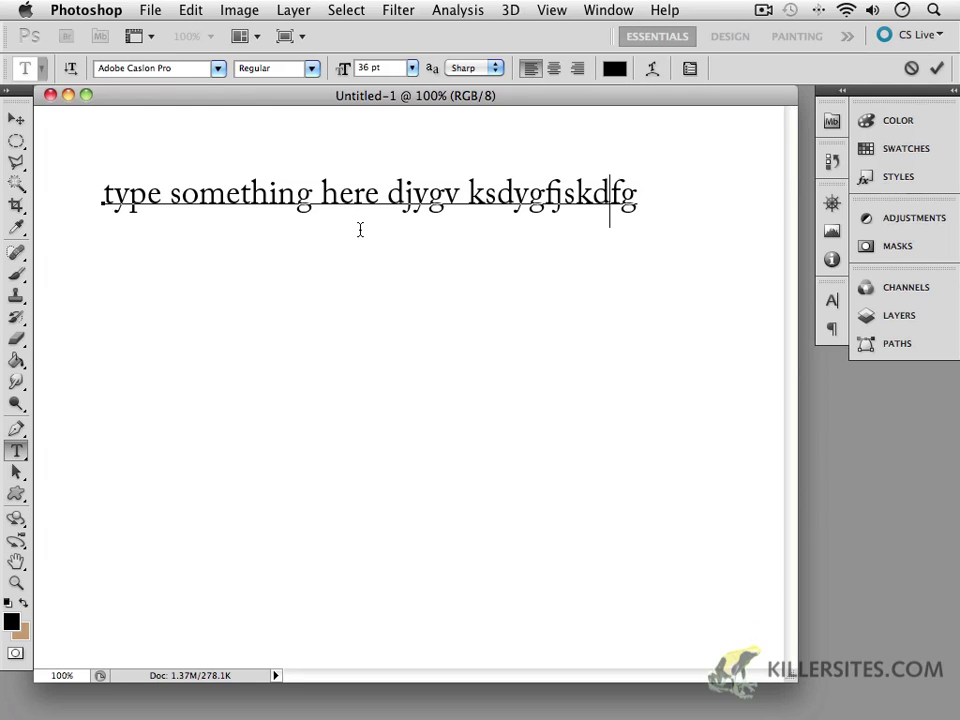
{"action": "key", "text": "BackSpace"}
{"action": "key", "text": "BackSpace"}
{"action": "key", "text": "BackSpace"}
{"action": "key", "text": "BackSpace"}
{"action": "key", "text": "BackSpace"}
{"action": "key", "text": "BackSpace"}
{"action": "key", "text": "BackSpace"}
{"action": "key", "text": "BackSpace"}
{"action": "key", "text": "BackSpace"}
{"action": "key", "text": "BackSpace"}
{"action": "key", "text": "BackSpace"}
{"action": "key", "text": "BackSpace"}
{"action": "key", "text": "BackSpace"}
{"action": "key", "text": "BackSpace"}
{"action": "key", "text": "BackSpace"}
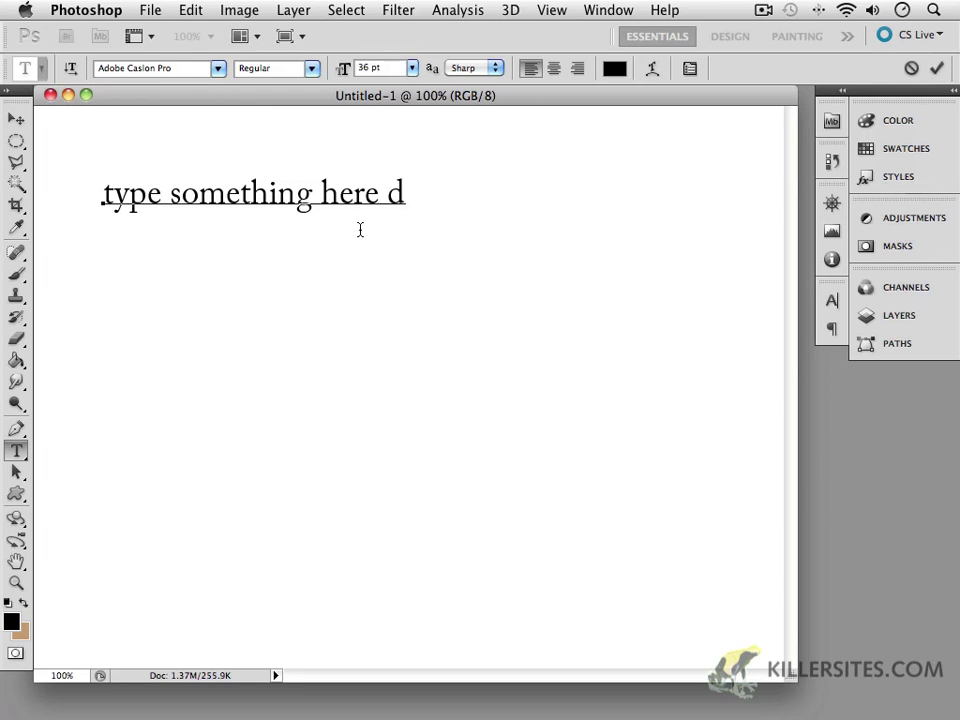
{"action": "key", "text": "BackSpace"}
{"action": "left_click_drag", "start_coordinate": [388, 193], "coordinate": [96, 197]}
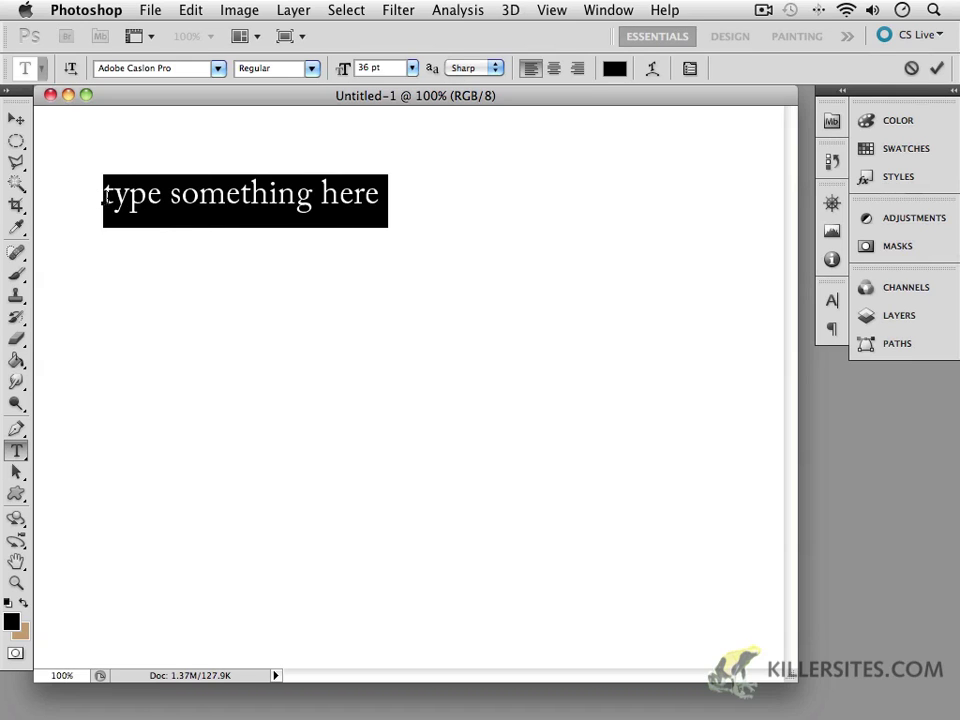
Delete the trailing space after 'here' and commit the text with the Move tool
{"action": "left_click", "coordinate": [386, 197]}
{"action": "double_click", "coordinate": [386, 197]}
{"action": "left_click_drag", "start_coordinate": [386, 197], "coordinate": [58, 204]}
{"action": "left_click", "coordinate": [393, 212]}
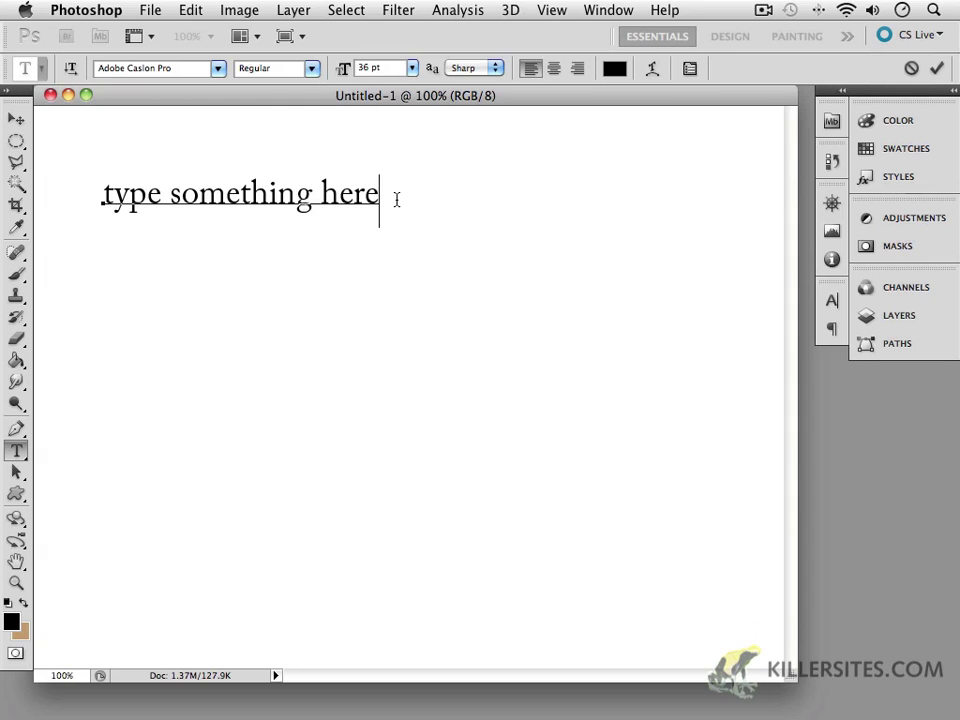
{"action": "key", "text": "BackSpace"}
{"action": "left_click", "coordinate": [16, 119]}
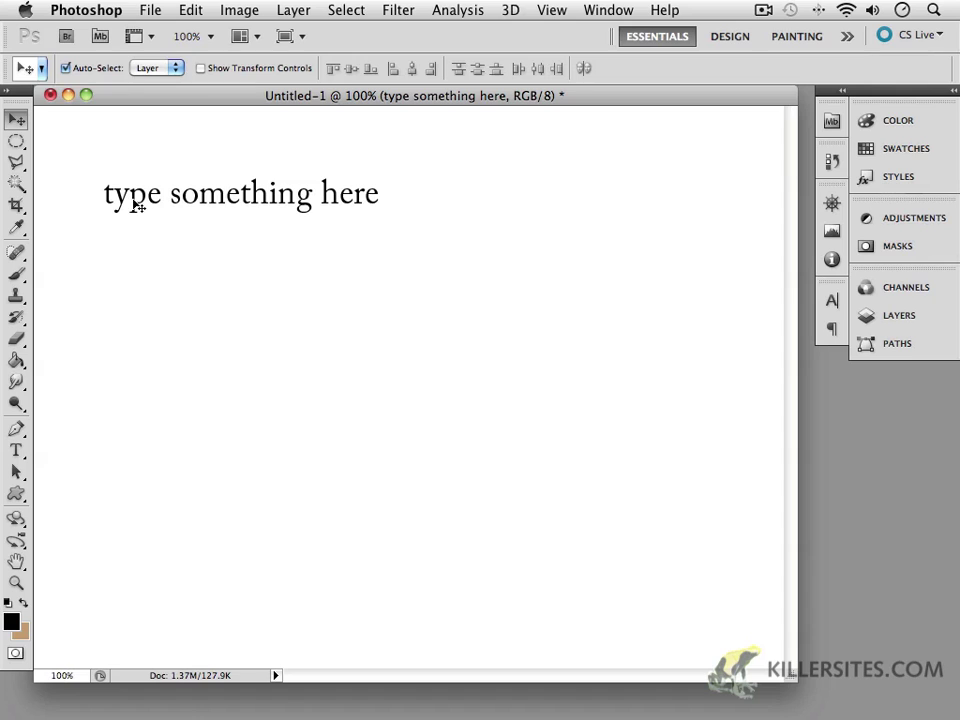
{"action": "mouse_move", "coordinate": [136, 205]}
{"action": "left_mouse_down"}
{"action": "mouse_move", "coordinate": [135, 214]}
{"action": "mouse_move", "coordinate": [130, 200]}
{"action": "mouse_move", "coordinate": [135, 206]}
{"action": "left_mouse_up"}
Make a test text layer 'dsfsdf' below the first line, commit it, then delete it
{"action": "left_click", "coordinate": [18, 452]}
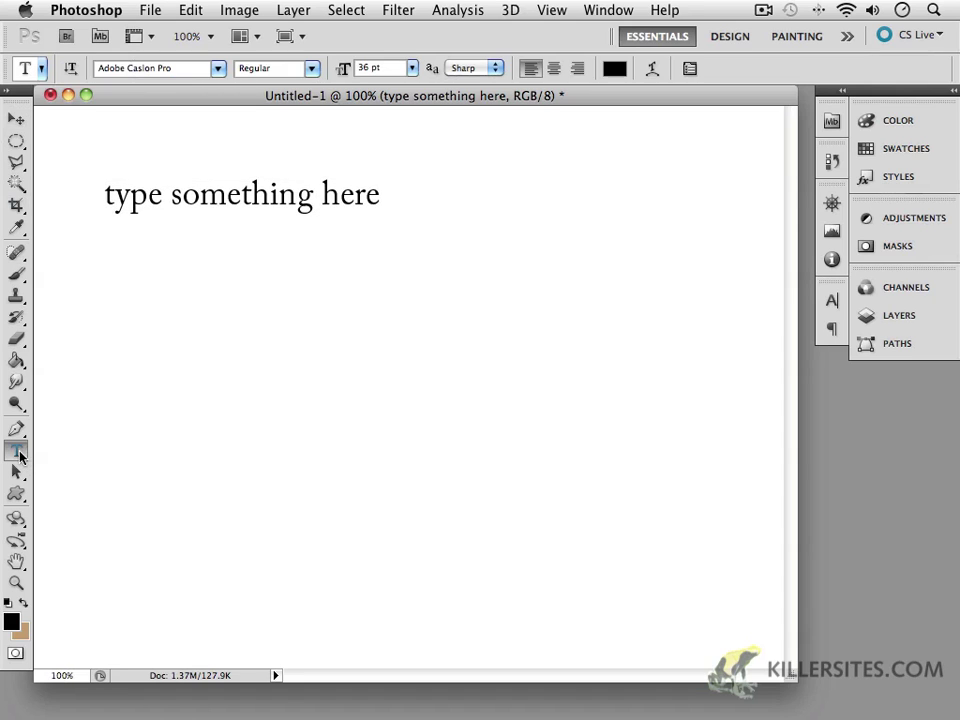
{"action": "left_click", "coordinate": [264, 289]}
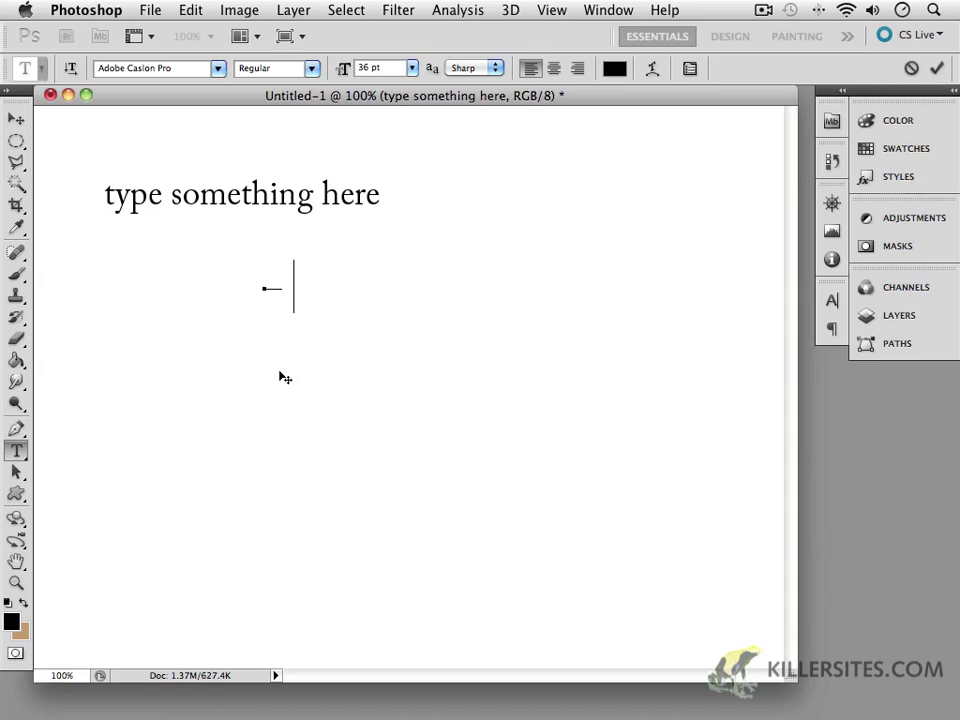
{"action": "type", "text": "dsfsdf"}
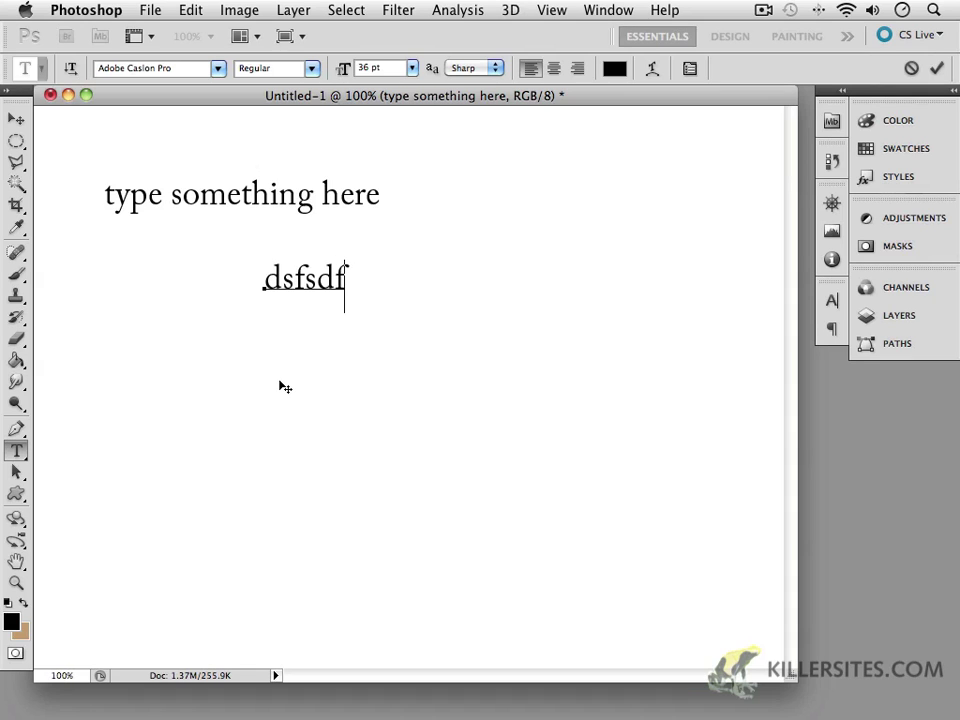
{"action": "left_click", "coordinate": [16, 118]}
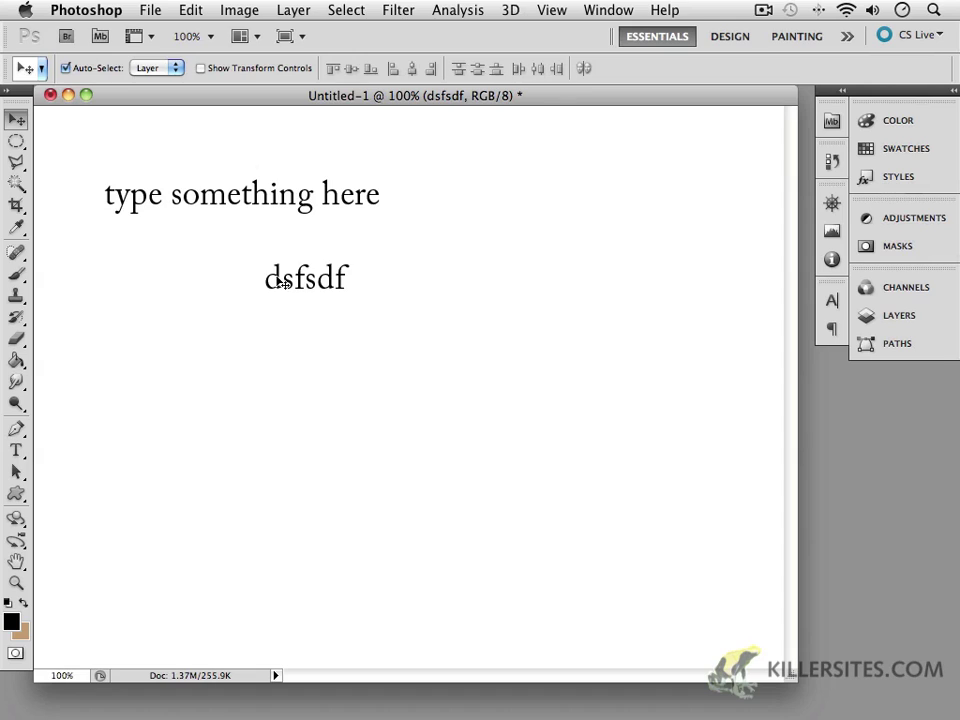
{"action": "key", "text": "Delete"}
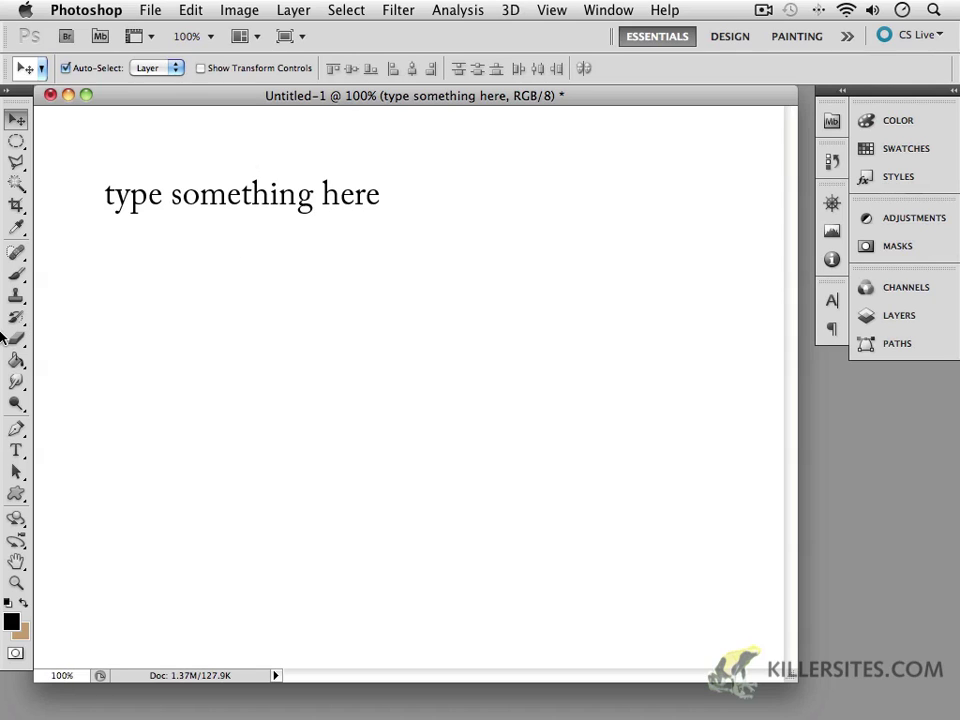
Re-edit the line with the Horizontal Type tool, commit it, and move it about 40 px down
{"action": "left_click", "coordinate": [16, 451]}
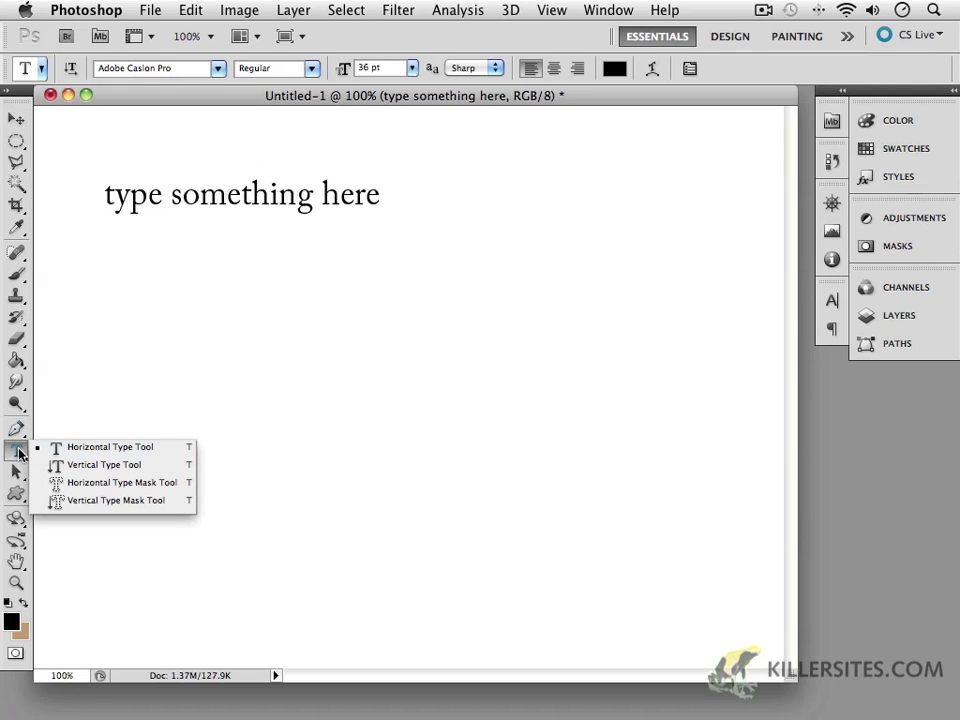
{"action": "left_click", "coordinate": [190, 450]}
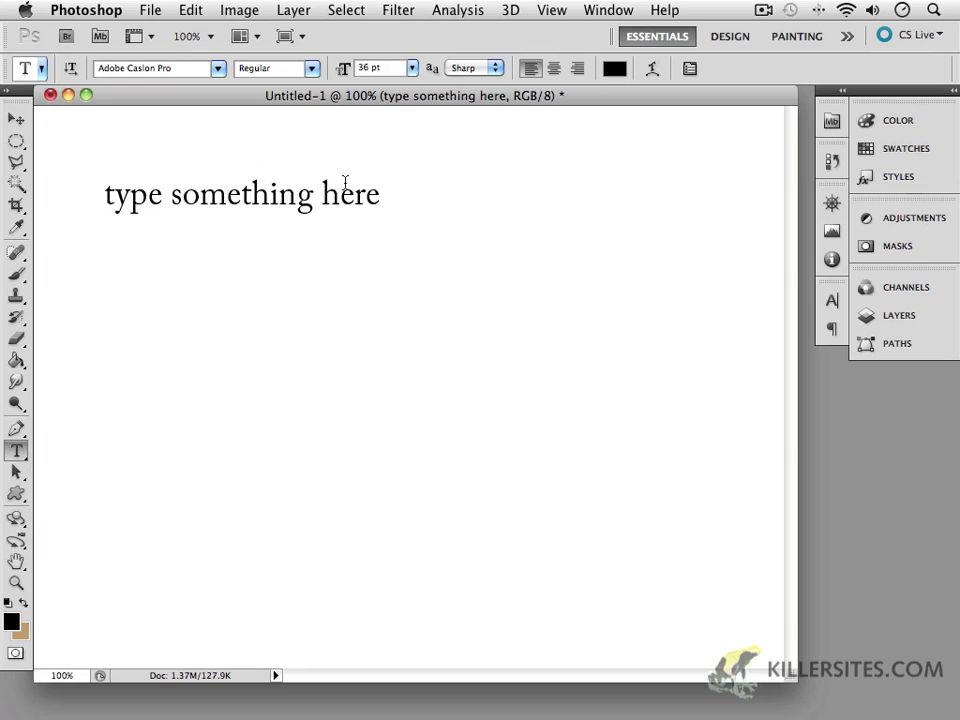
{"action": "left_click", "coordinate": [381, 195]}
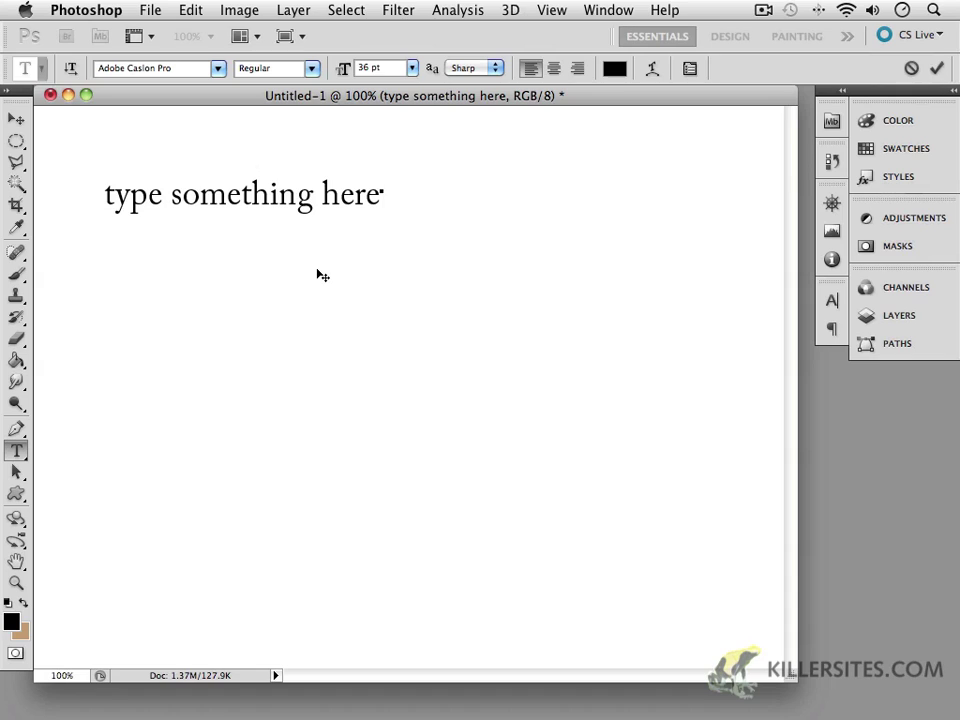
{"action": "key", "text": "super"}
{"action": "key", "text": "super"}
{"action": "left_click", "coordinate": [17, 118]}
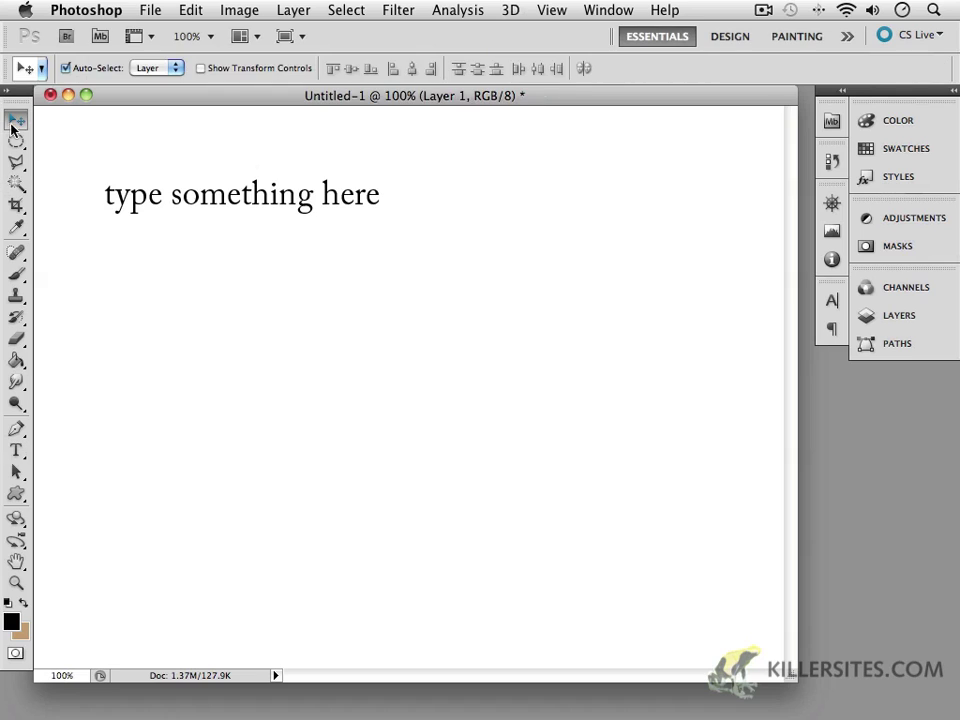
{"action": "left_click_drag", "start_coordinate": [389, 210], "coordinate": [377, 248]}
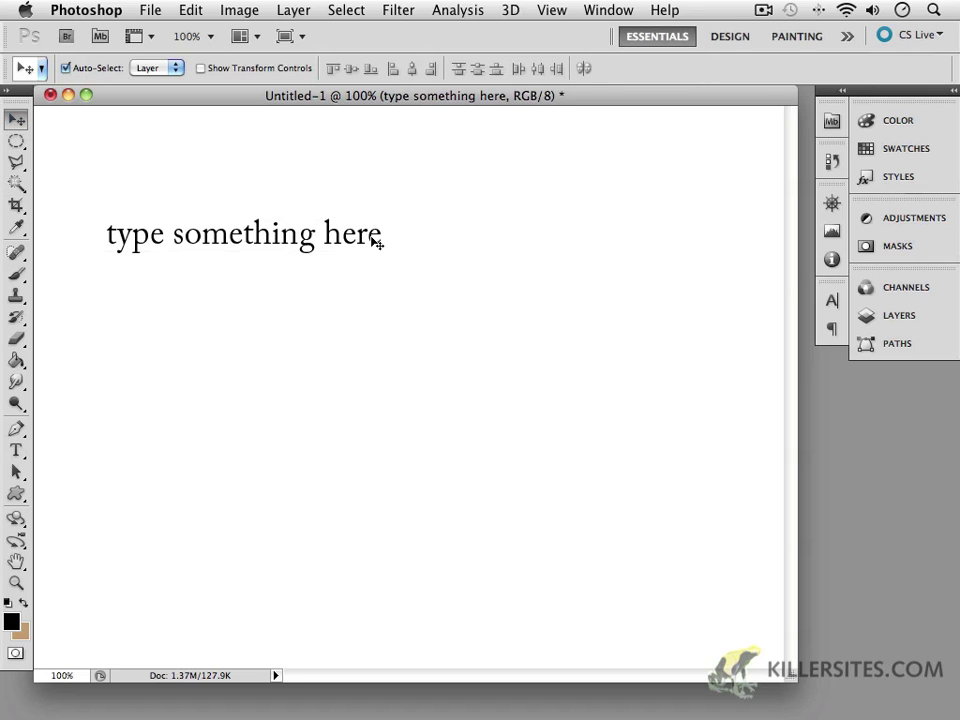
Remove the empty second line and commit 'type something here' with Cmd+Return
{"action": "double_click", "coordinate": [375, 243]}
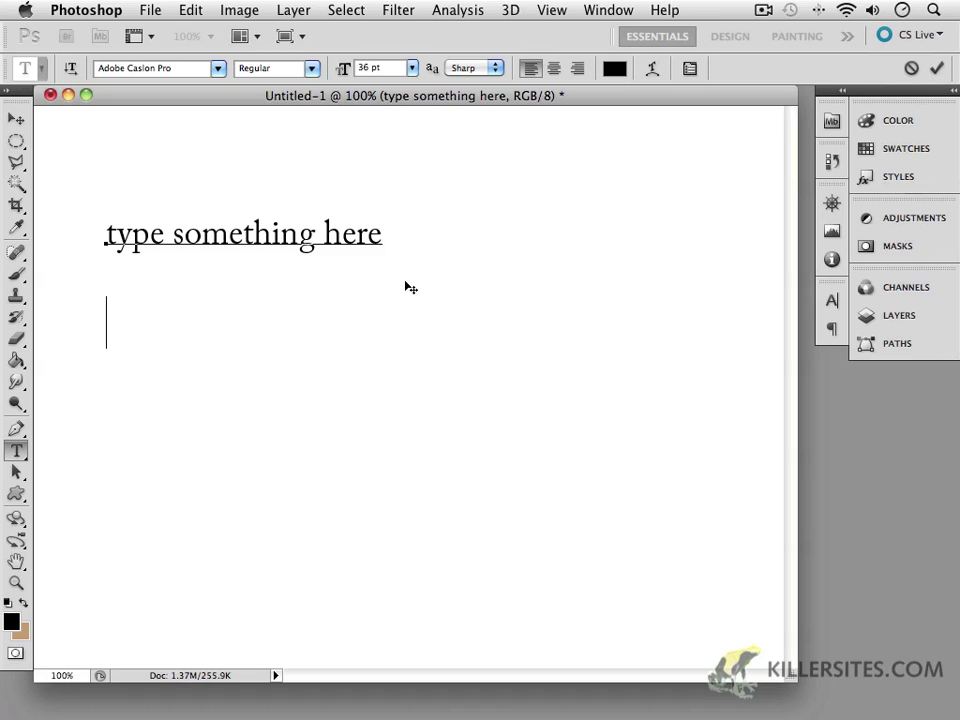
{"action": "key", "text": "BackSpace"}
{"action": "key", "text": "super"}
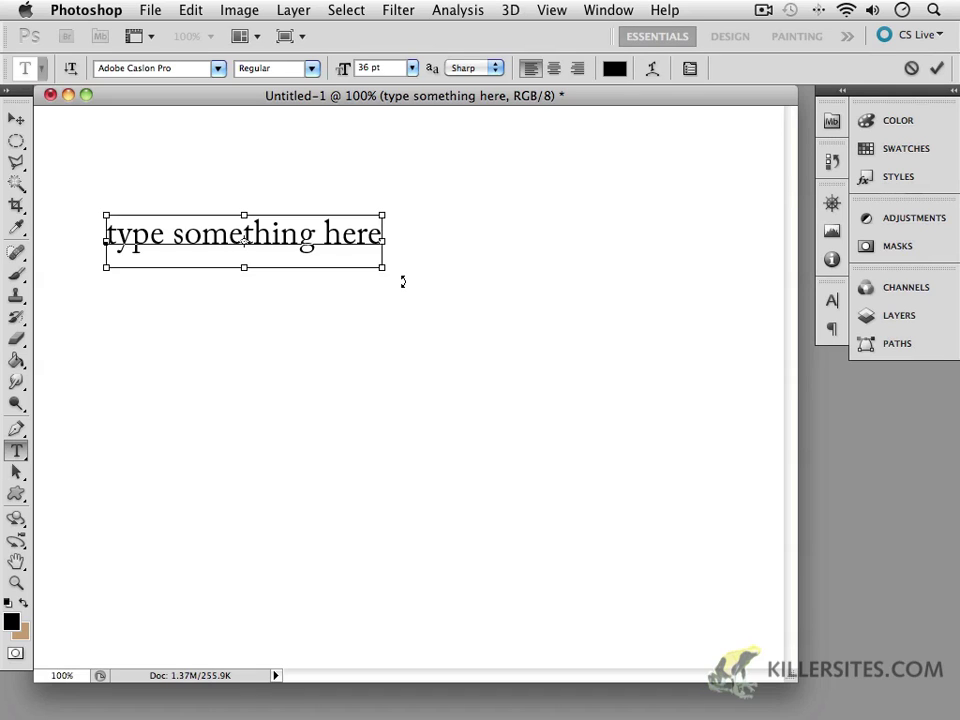
{"action": "key", "text": "super+Return"}
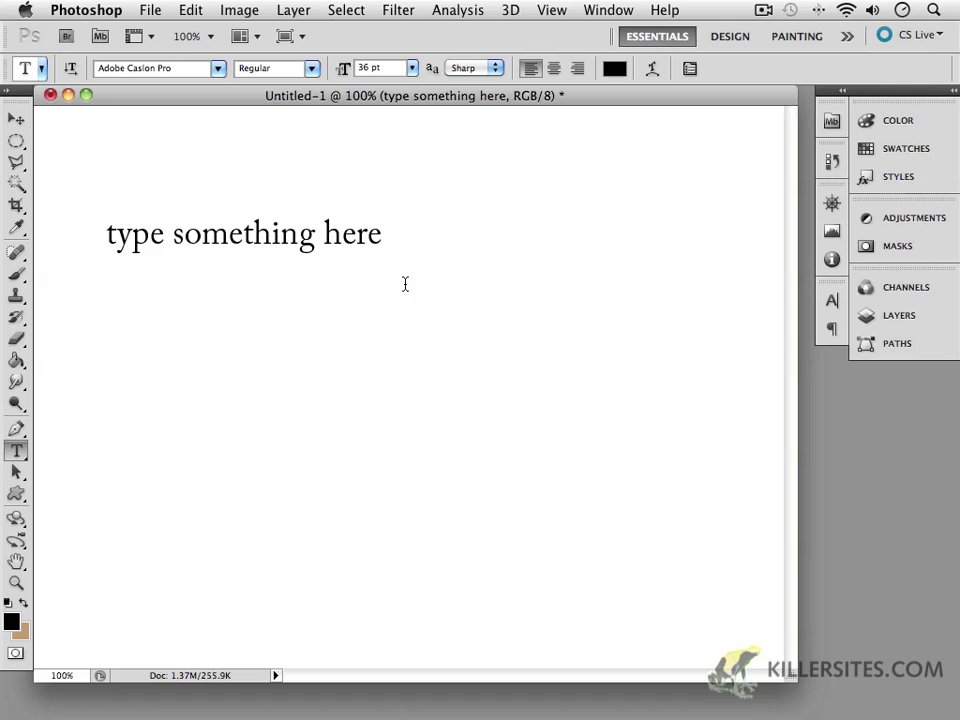
Type 'Seperate line of text' as a new layer below, then select it and scrub its size much larger
{"action": "left_click", "coordinate": [177, 341]}
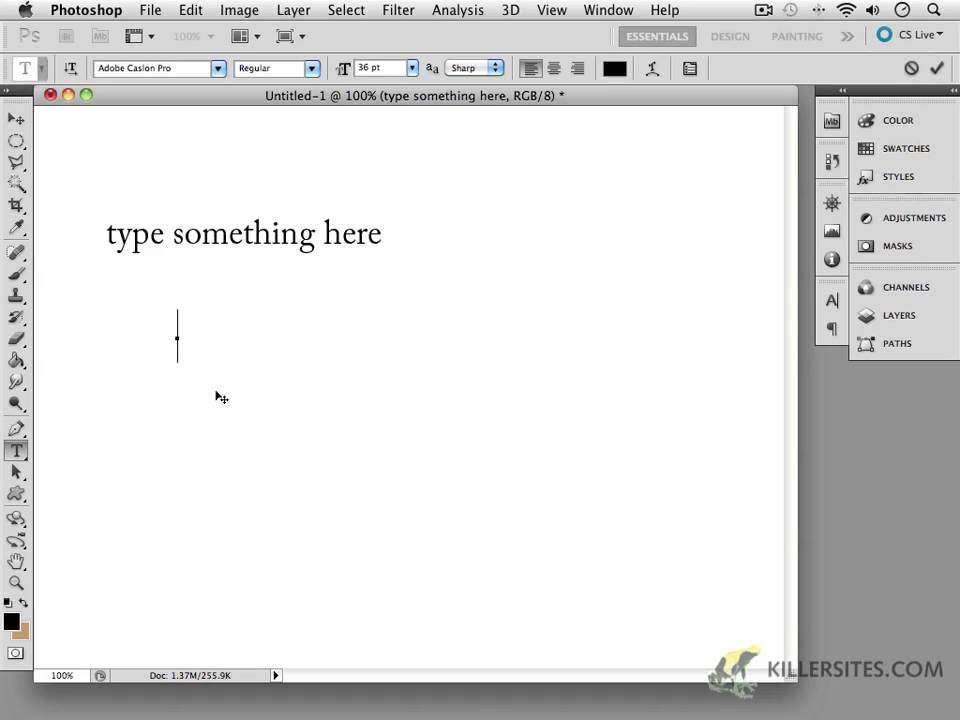
{"action": "type", "text": "Seperate lin "}
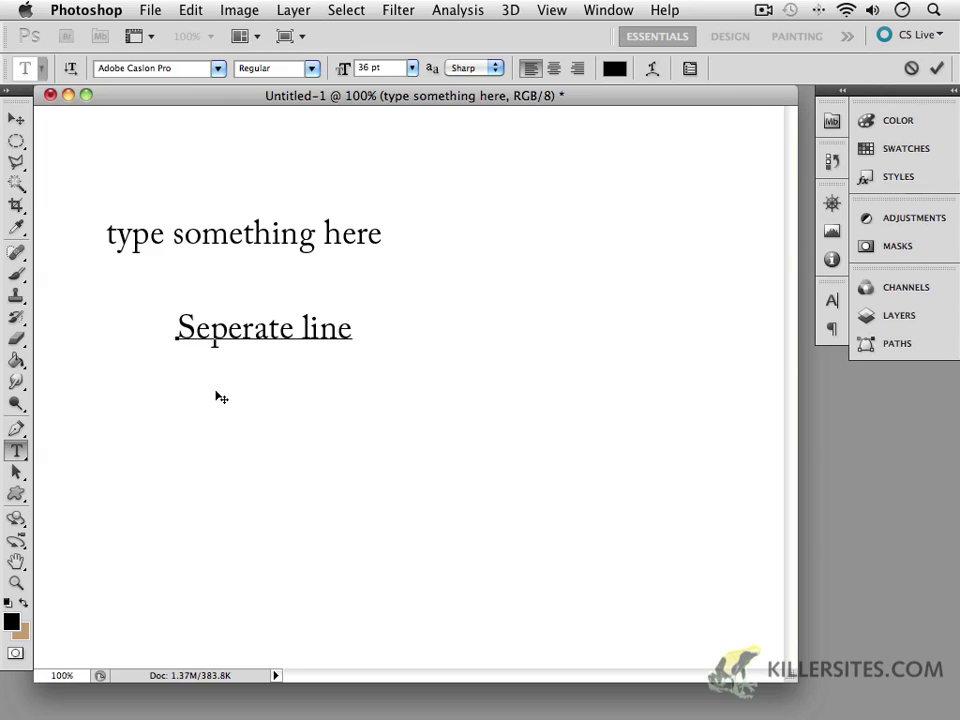
{"action": "type", "text": " of te"}
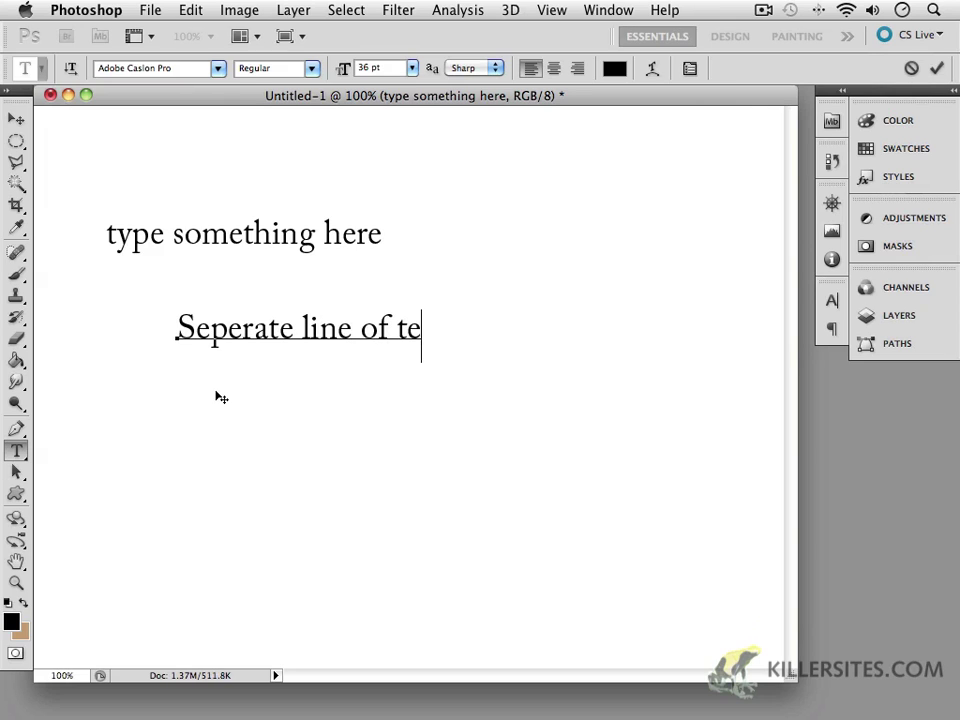
{"action": "type", "text": "xt"}
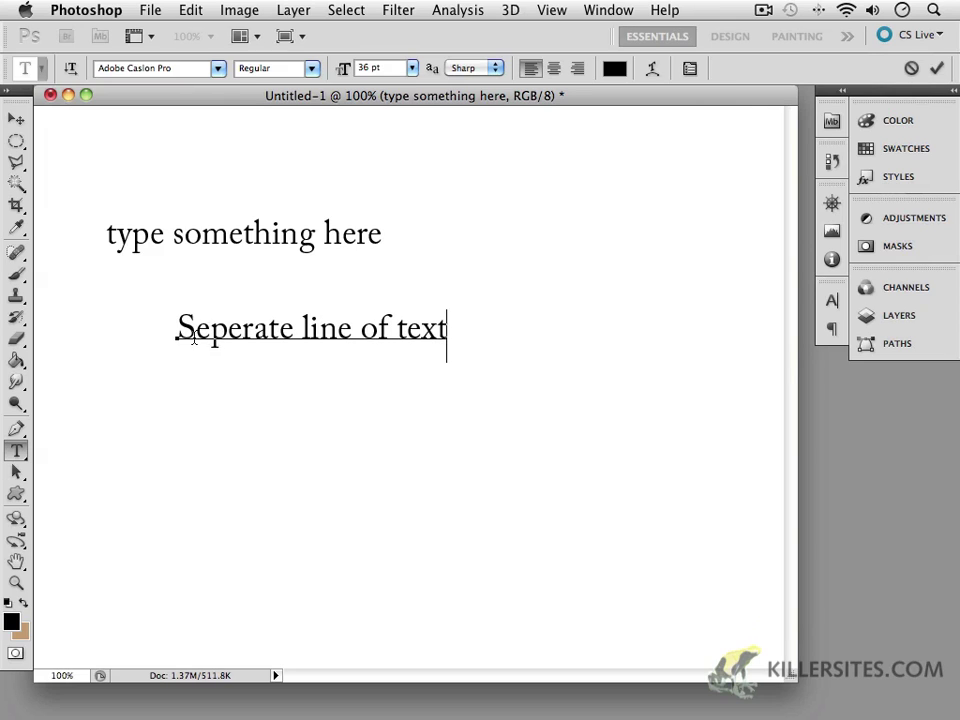
{"action": "left_click", "coordinate": [15, 119]}
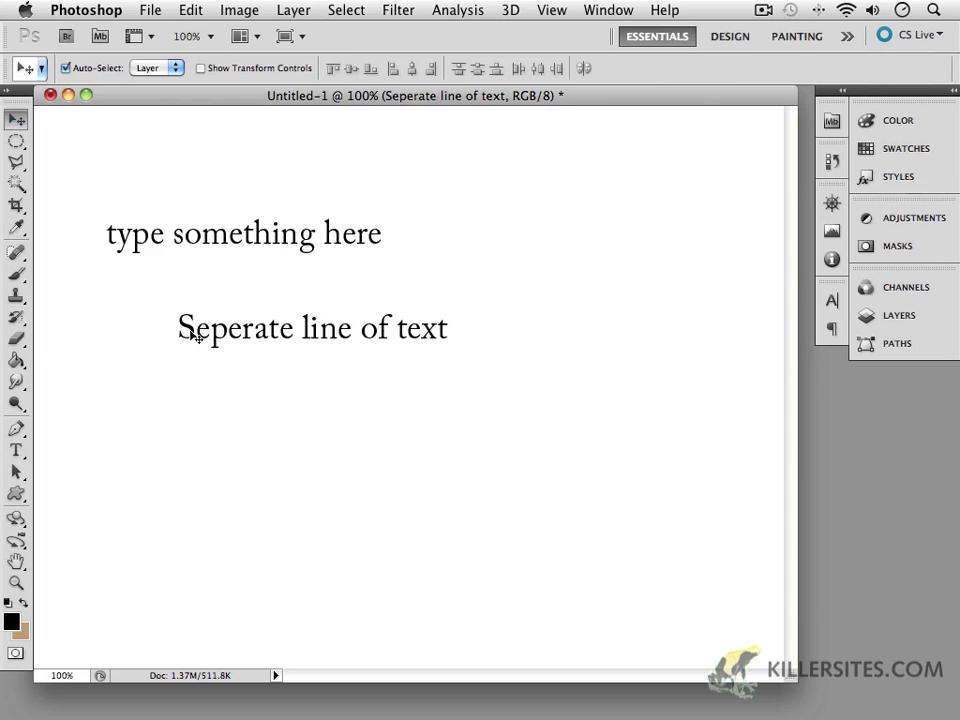
{"action": "key", "text": "t"}
{"action": "left_click", "coordinate": [328, 345]}
{"action": "left_click_drag", "start_coordinate": [514, 326], "coordinate": [44, 338]}
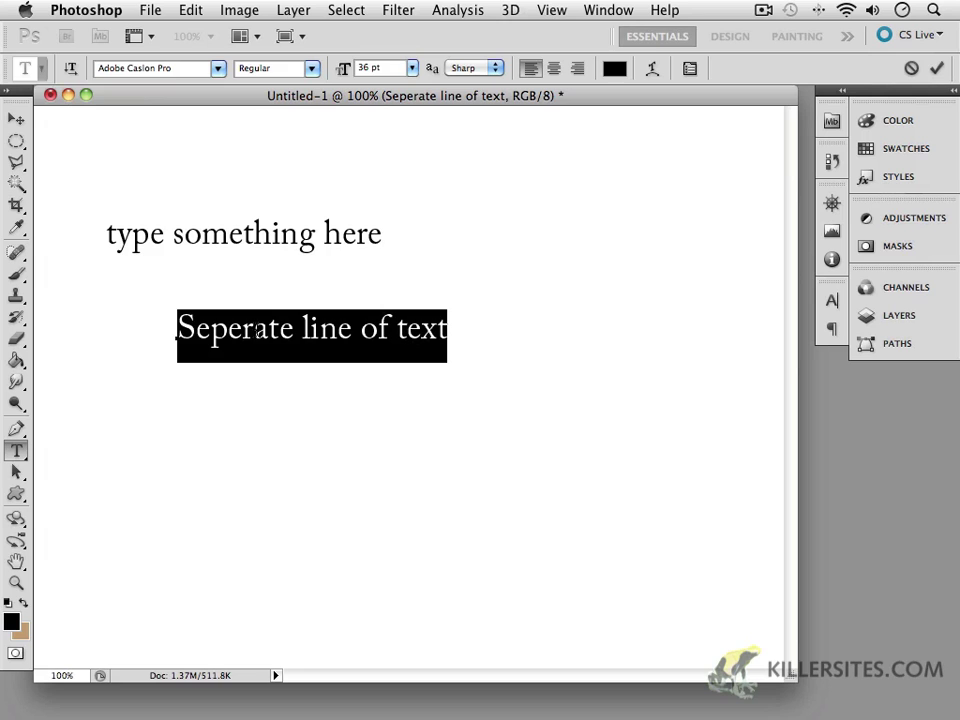
{"action": "mouse_move", "coordinate": [343, 69]}
{"action": "left_mouse_down"}
{"action": "mouse_move", "coordinate": [376, 79]}
{"action": "mouse_move", "coordinate": [347, 69]}
{"action": "left_mouse_up"}
Commit the heading, move it up-left, and place 'type something here' just under it
{"action": "left_click", "coordinate": [17, 118]}
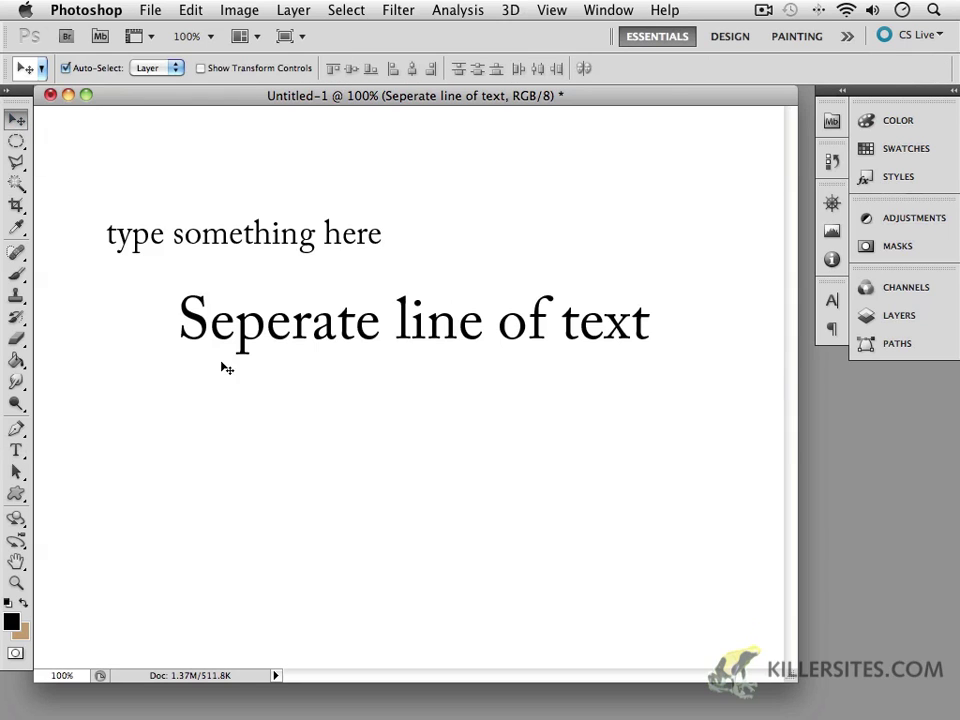
{"action": "left_click_drag", "start_coordinate": [180, 318], "coordinate": [89, 290]}
{"action": "left_click_drag", "start_coordinate": [140, 250], "coordinate": [240, 370]}
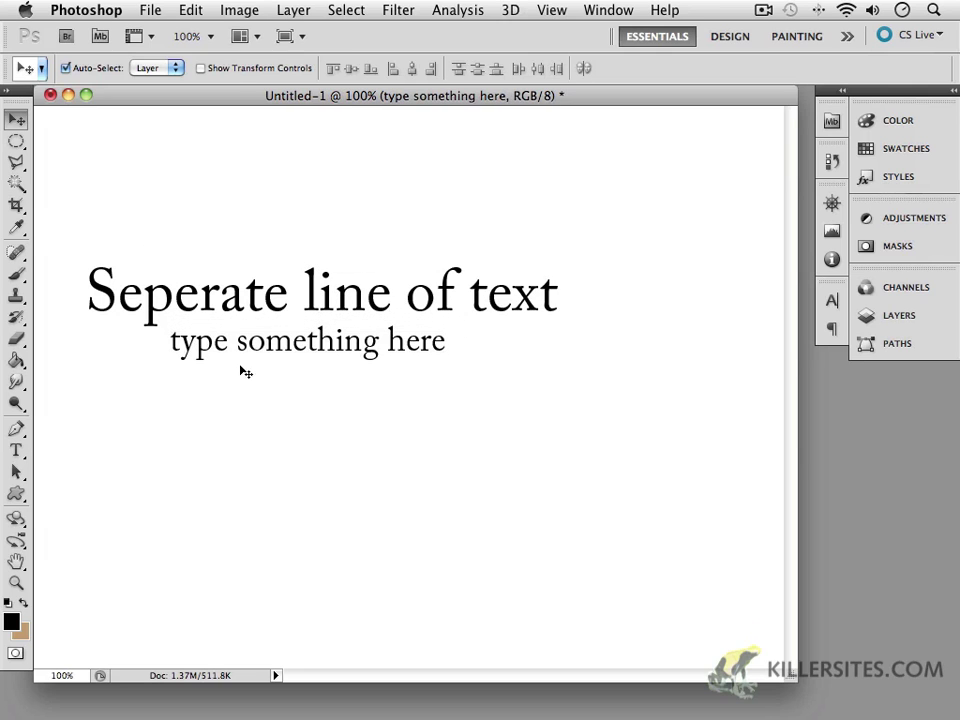
Shrink 'type something here' to 25 pt, commit it, and move it above the heading
{"action": "key", "text": "t"}
{"action": "left_click", "coordinate": [383, 350]}
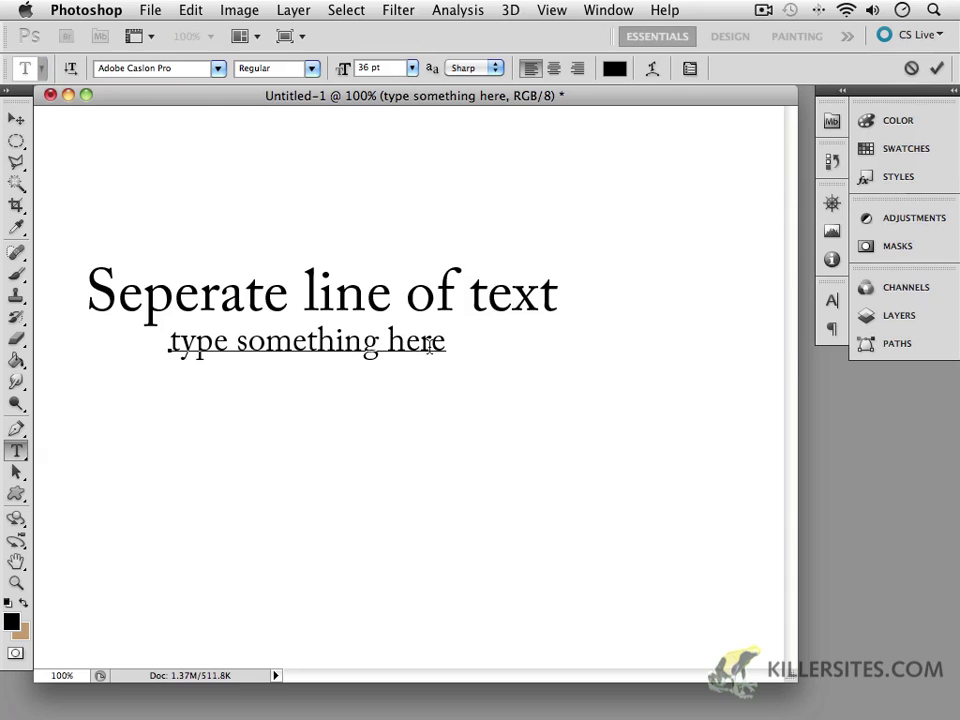
{"action": "left_click_drag", "start_coordinate": [446, 343], "coordinate": [141, 343]}
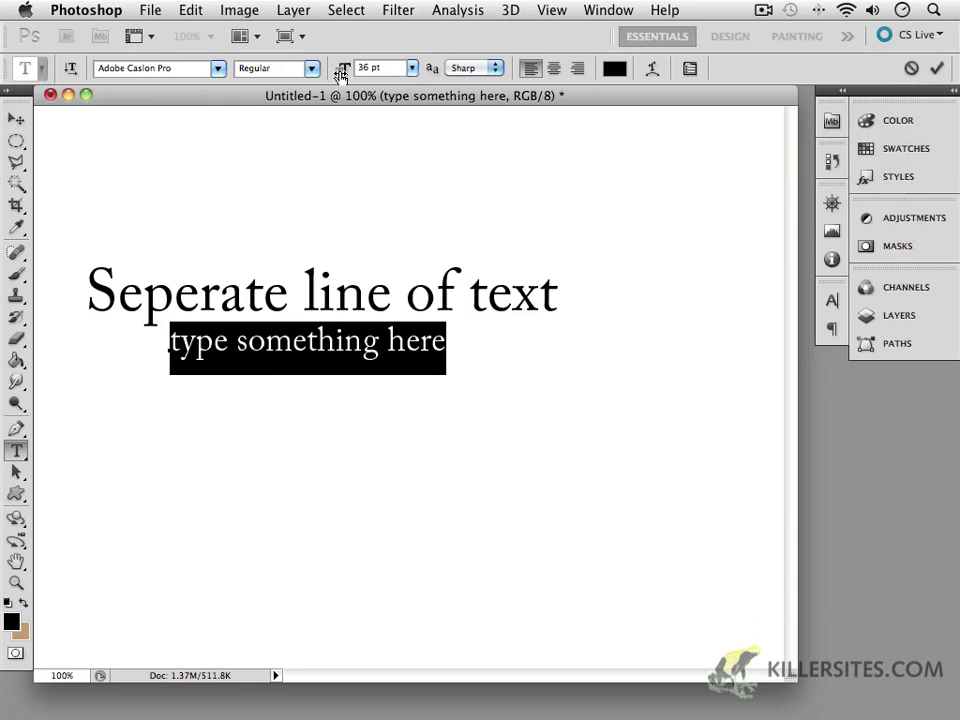
{"action": "mouse_move", "coordinate": [341, 73]}
{"action": "left_mouse_down"}
{"action": "mouse_move", "coordinate": [324, 75]}
{"action": "mouse_move", "coordinate": [396, 79]}
{"action": "mouse_move", "coordinate": [335, 88]}
{"action": "left_mouse_up"}
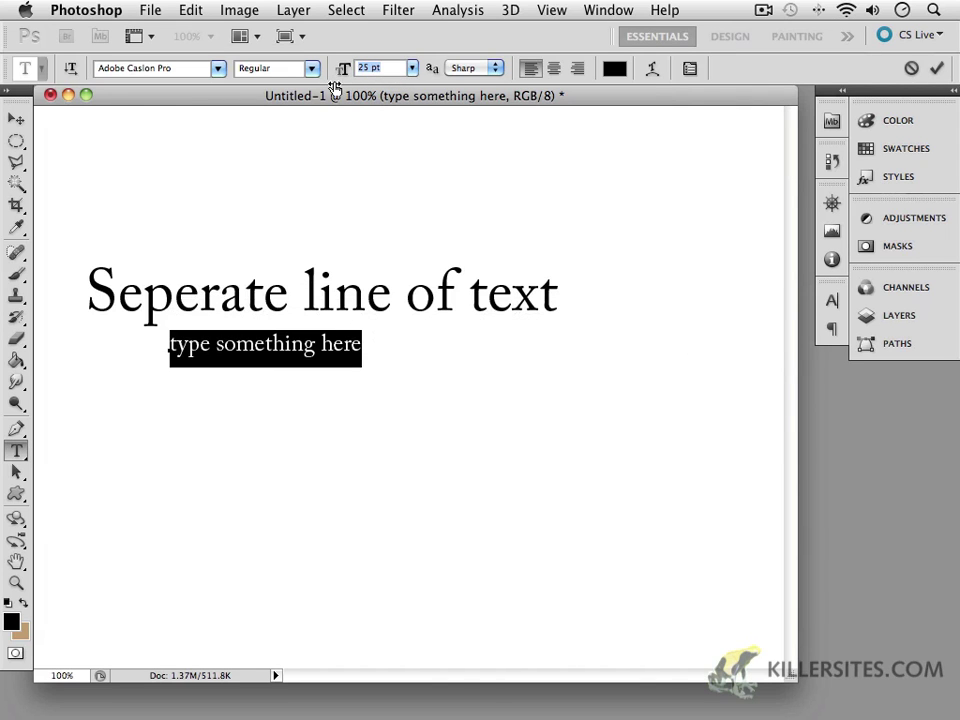
{"action": "left_click", "coordinate": [16, 118]}
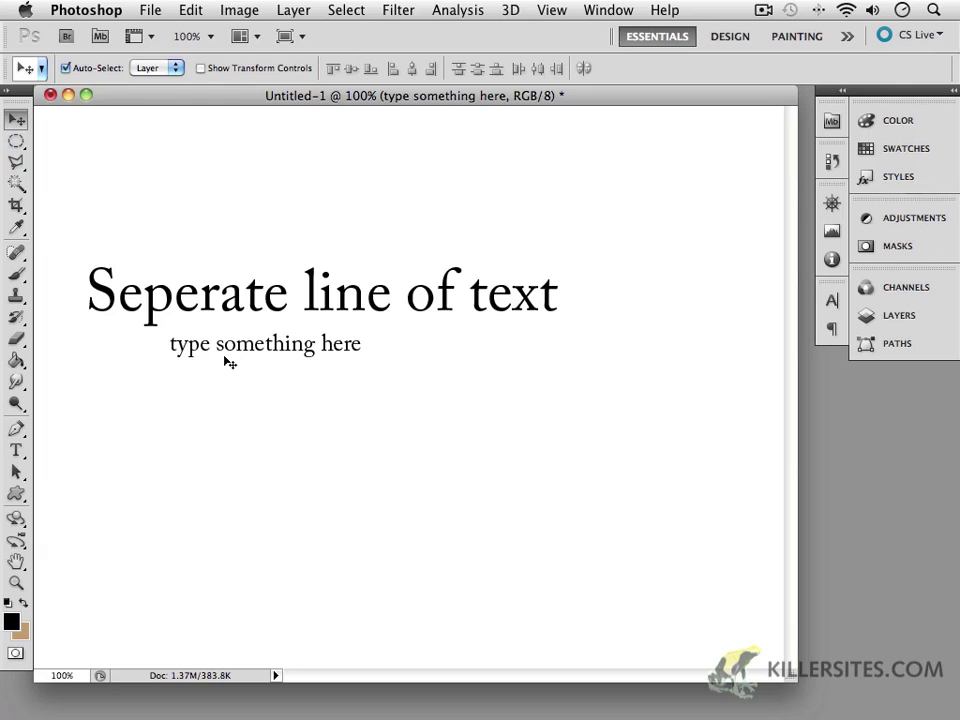
{"action": "left_click_drag", "start_coordinate": [209, 356], "coordinate": [160, 267]}
Delete the empty Layer 1, then briefly hide and reshow both text layers
{"action": "left_click", "coordinate": [884, 315]}
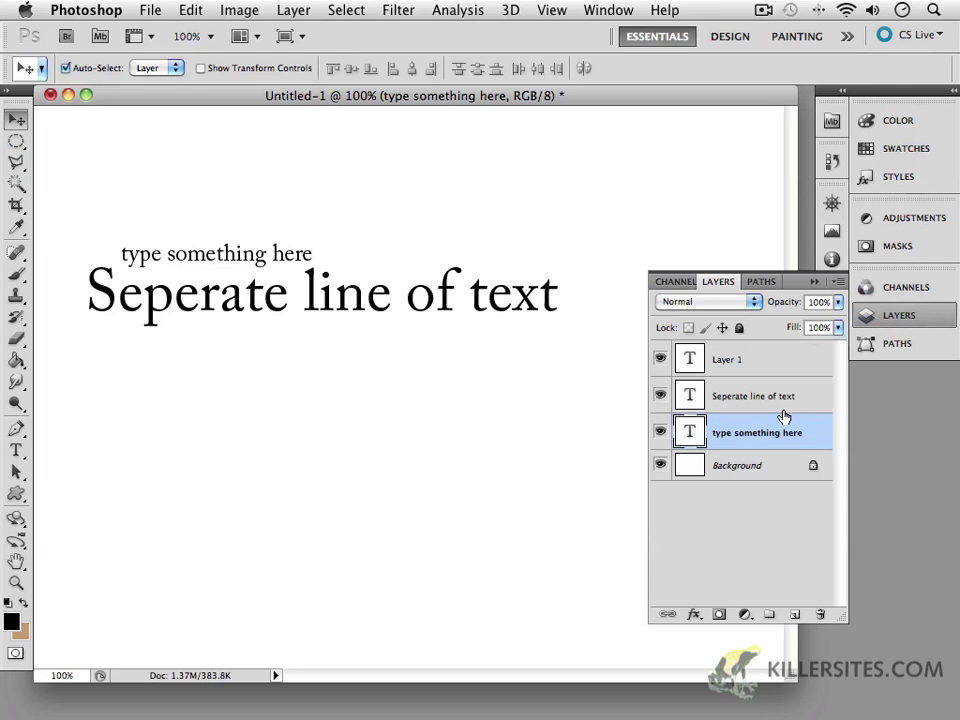
{"action": "left_click_drag", "start_coordinate": [778, 362], "coordinate": [818, 612]}
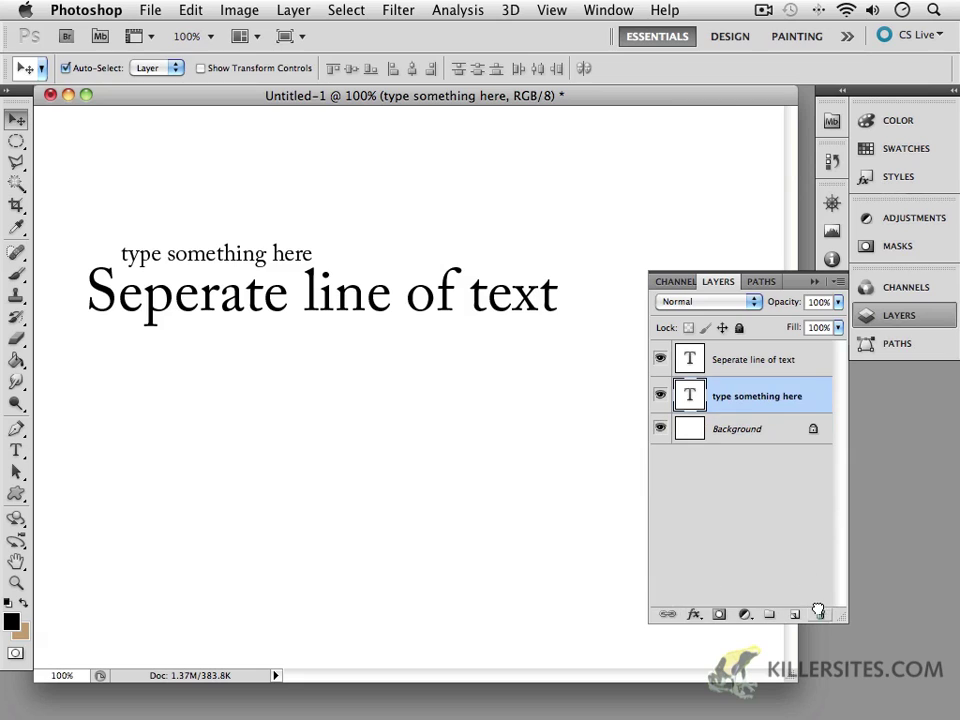
{"action": "left_click", "coordinate": [660, 397]}
{"action": "left_click", "coordinate": [660, 397]}
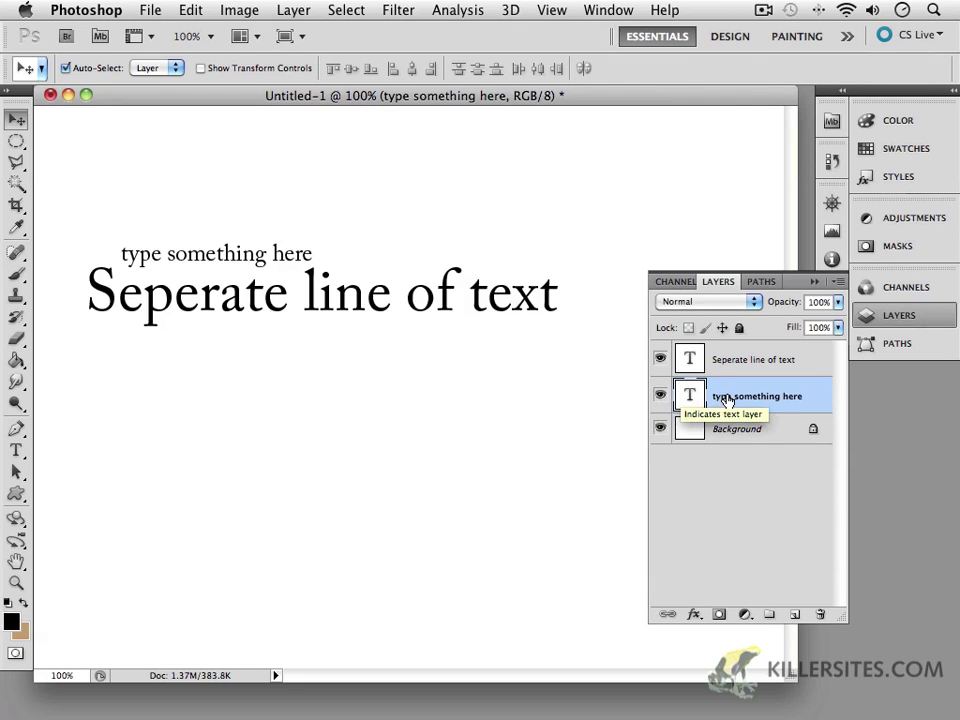
{"action": "left_click", "coordinate": [661, 360]}
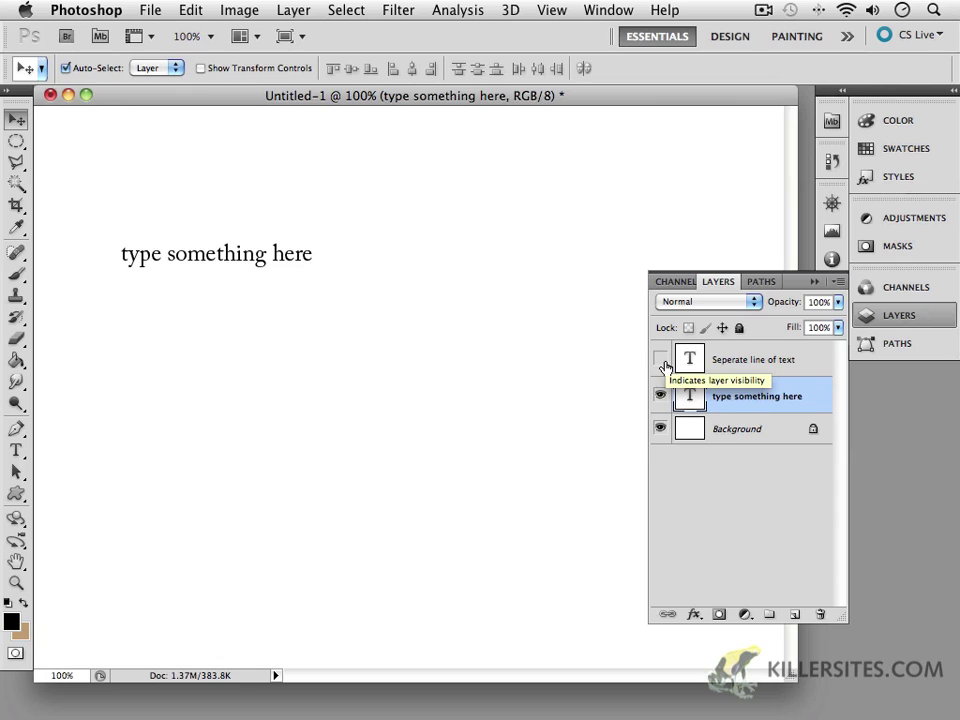
{"action": "left_click", "coordinate": [661, 360]}
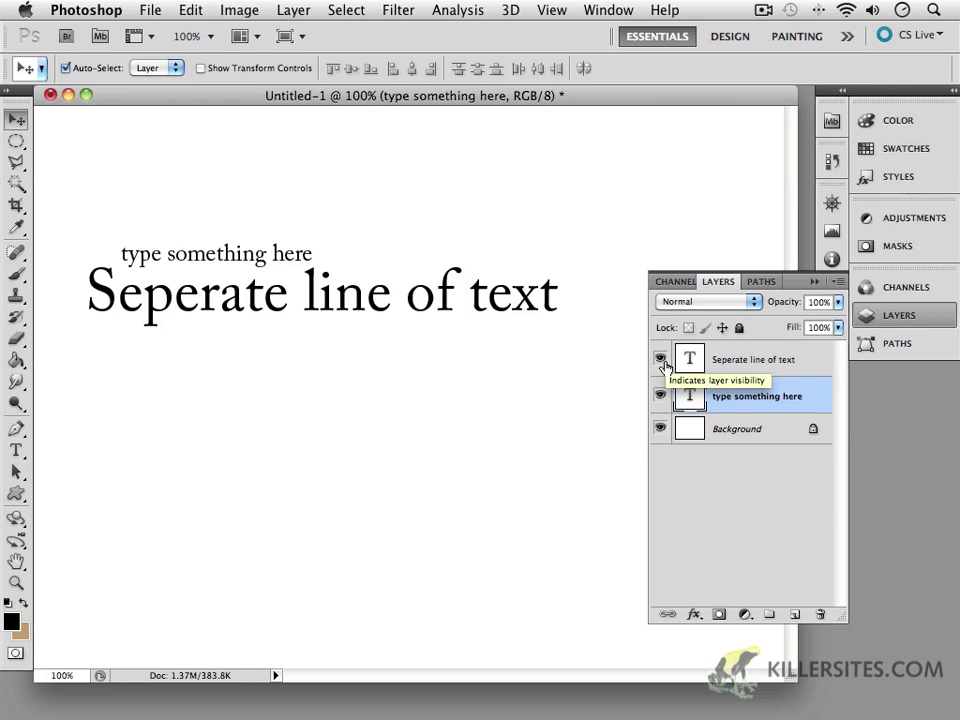
Add a throwaway test text layer 'hdsjfgsdhfgsdkf', commit it, then delete it
{"action": "left_click", "coordinate": [16, 450]}
{"action": "left_click", "coordinate": [225, 412]}
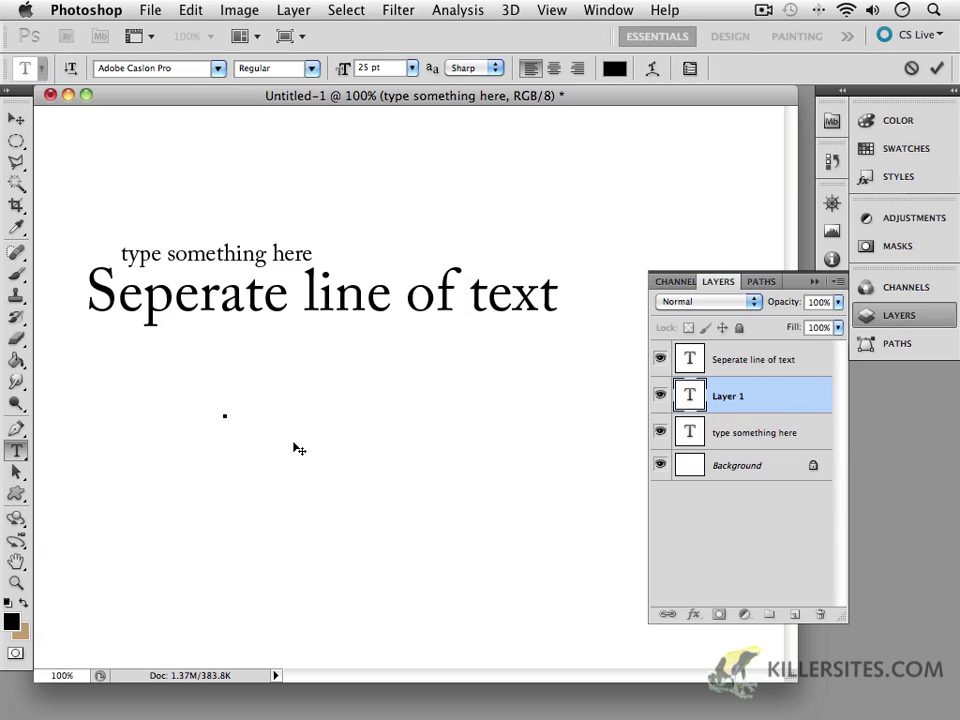
{"action": "type", "text": "hdsjfgsdhfgsdkf"}
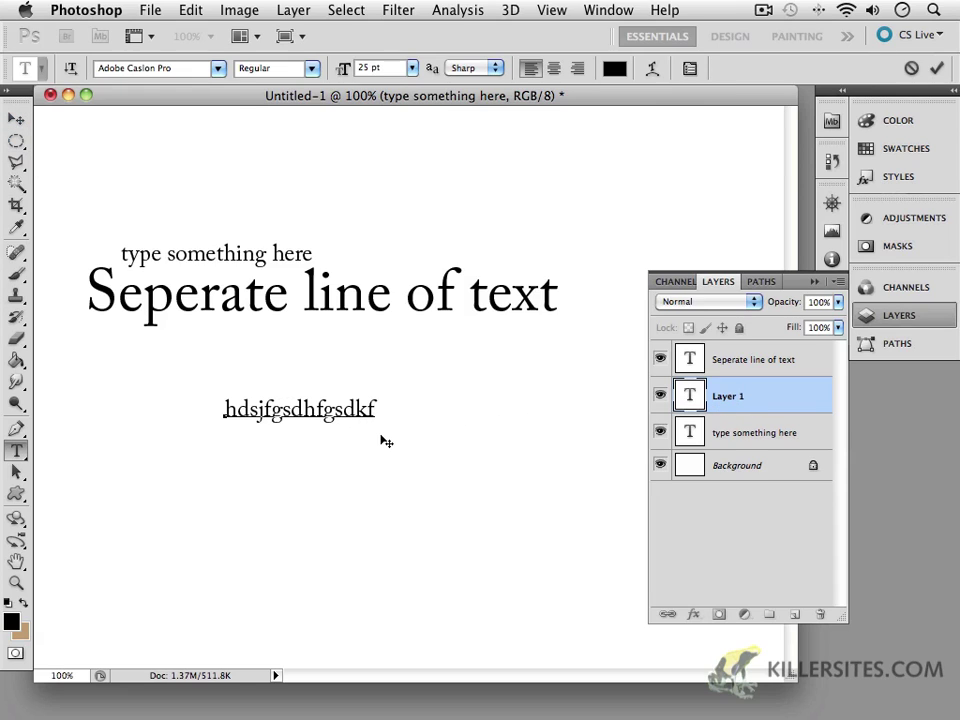
{"action": "key", "text": "ctrl+Return"}
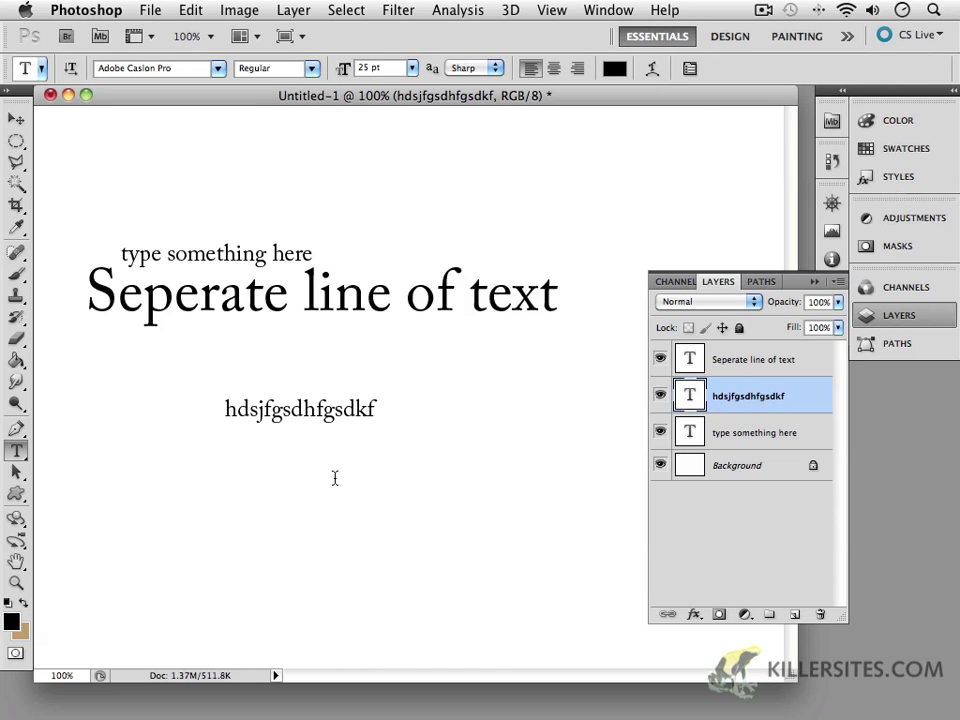
{"action": "left_click_drag", "start_coordinate": [788, 410], "coordinate": [821, 613]}
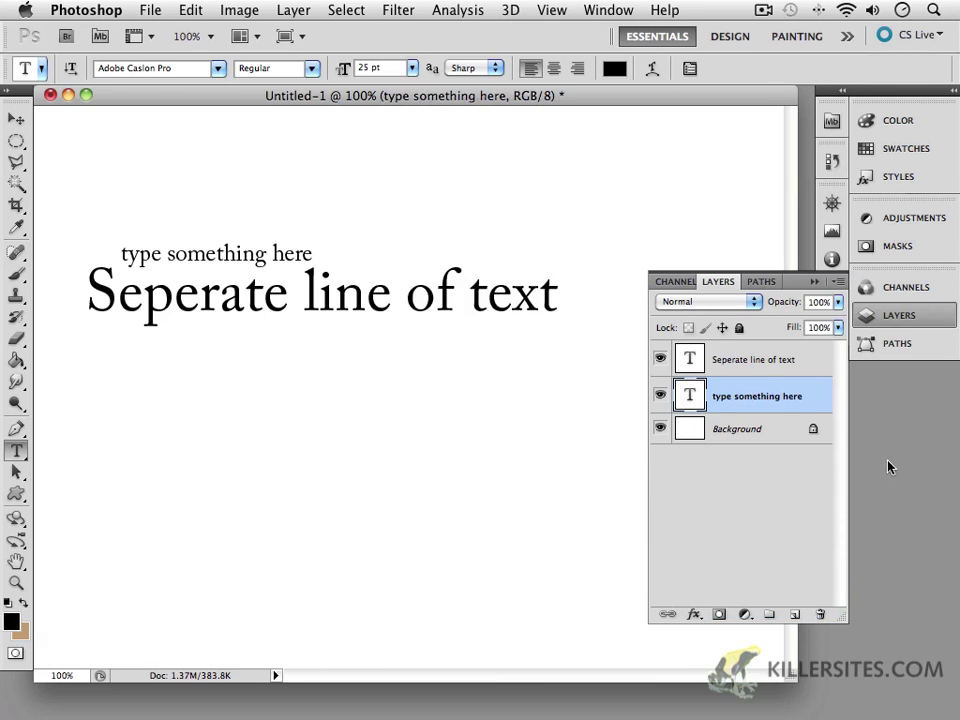